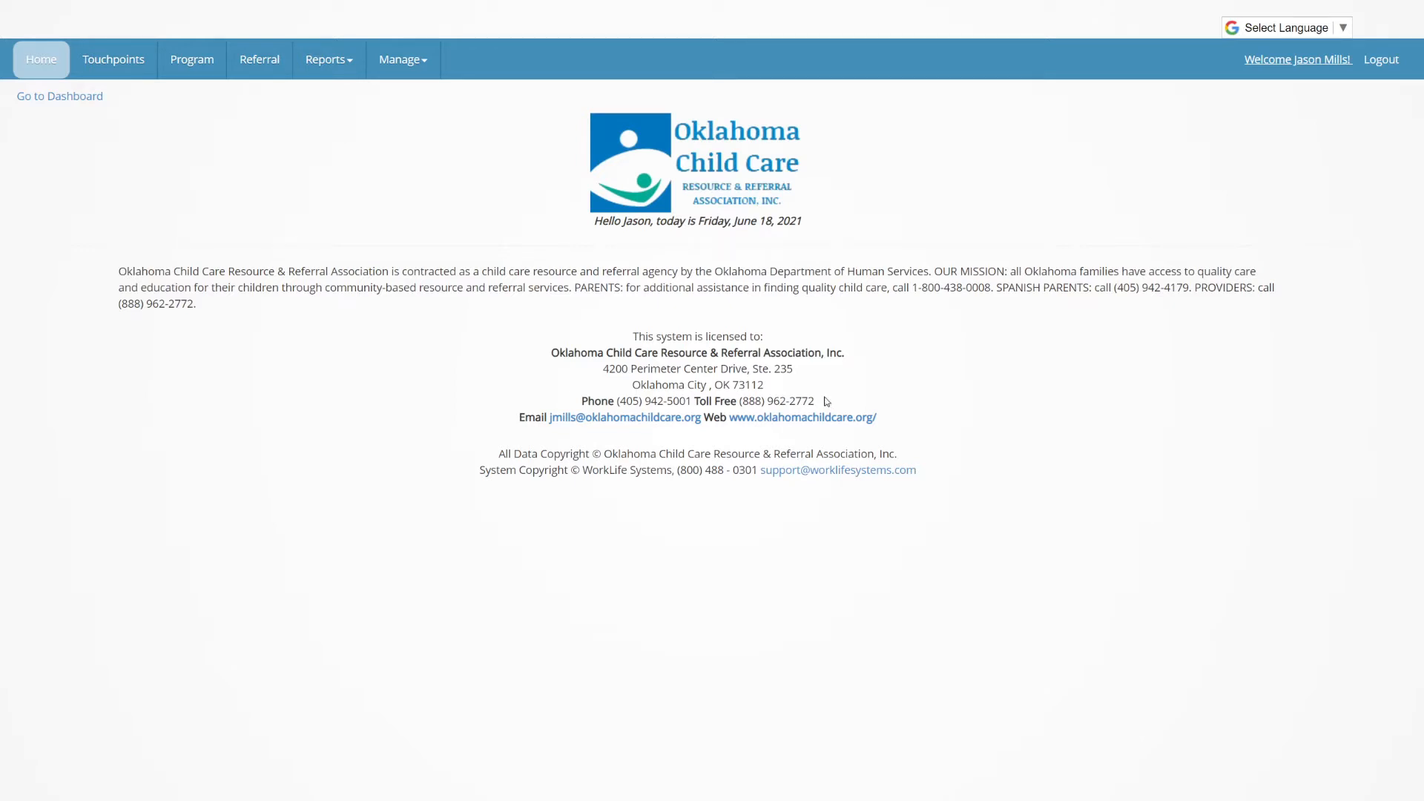
Clear the program search filters and find the child care program by its provider's name
{"action": "left_click", "coordinate": [191, 63]}
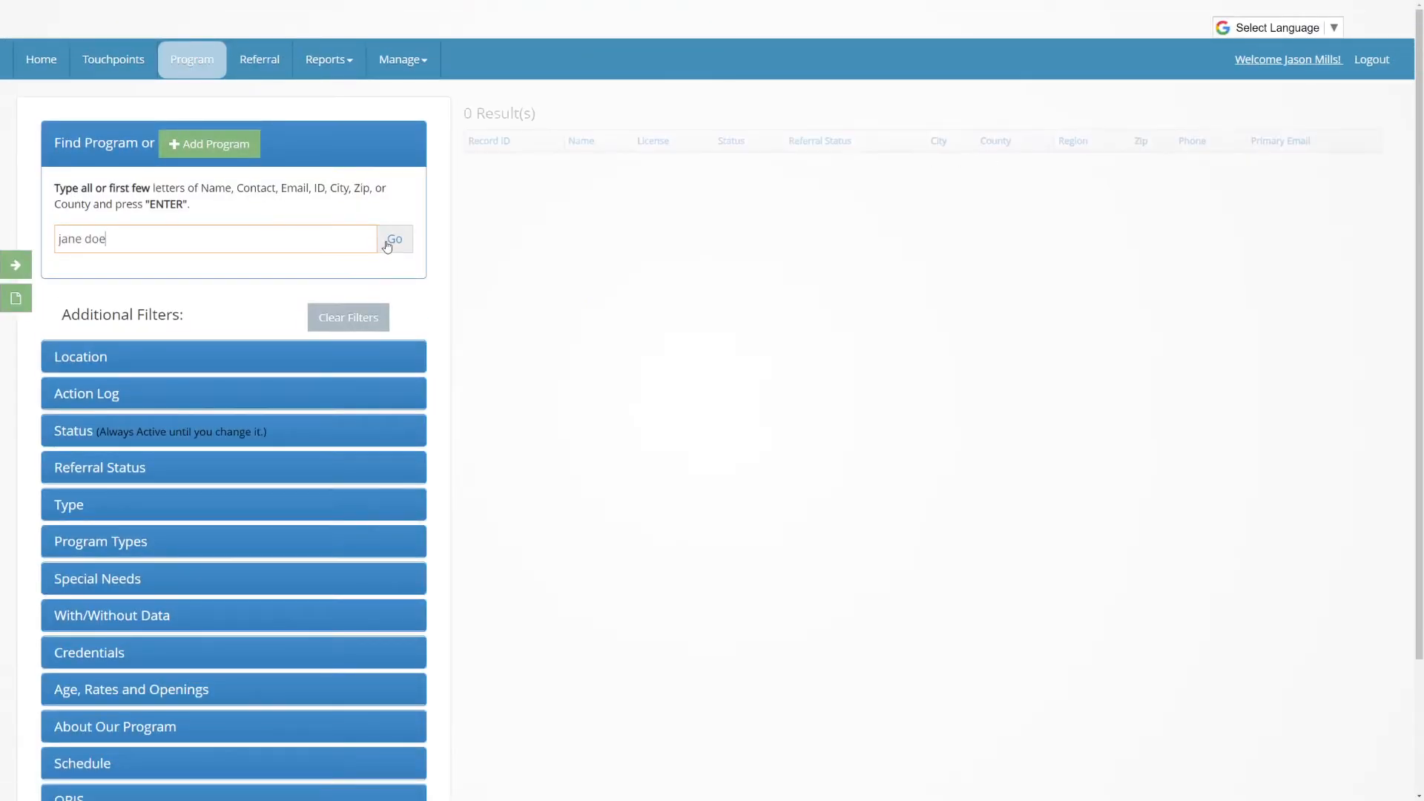
{"action": "left_click", "coordinate": [386, 245]}
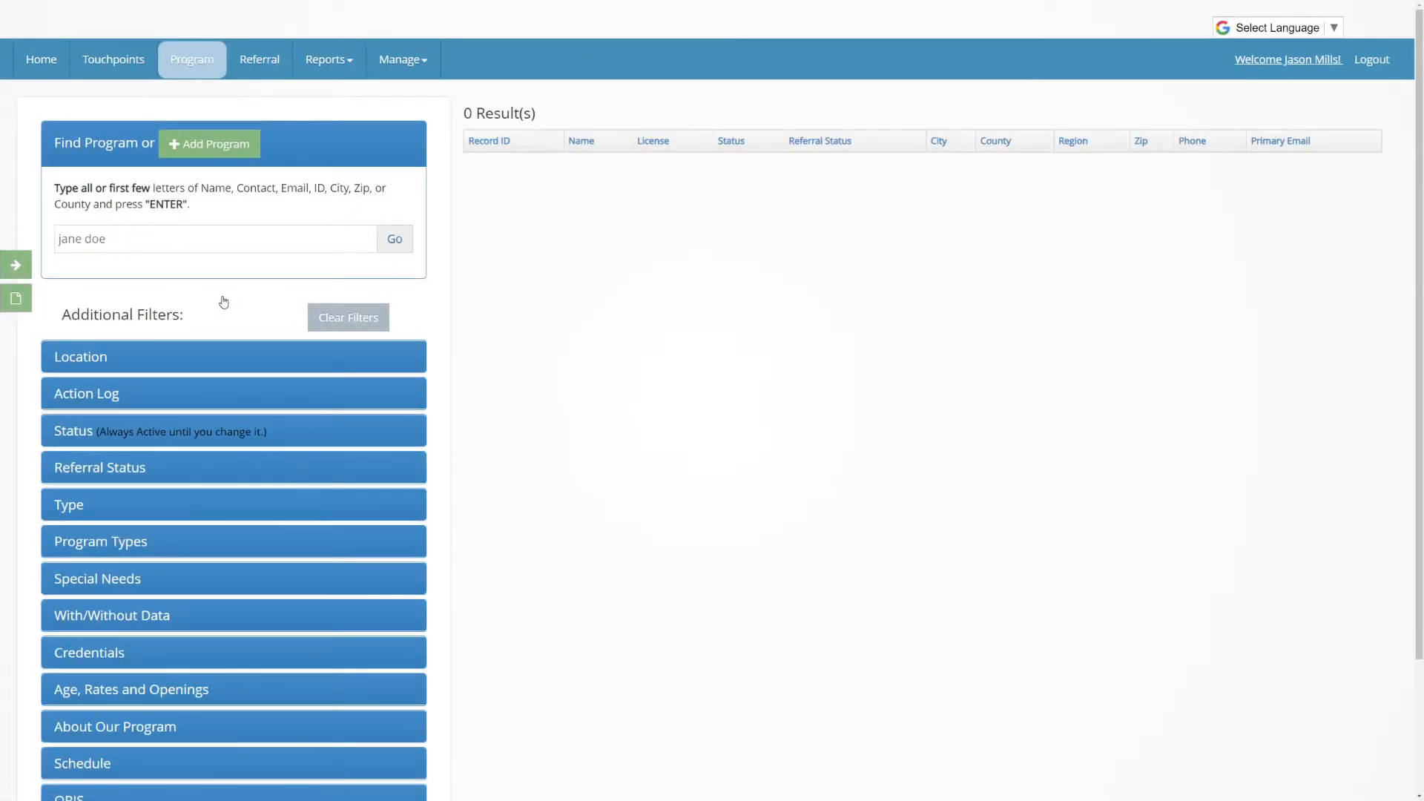
{"action": "left_click", "coordinate": [347, 317]}
{"action": "left_click", "coordinate": [298, 235]}
{"action": "type", "text": "jane doe"}
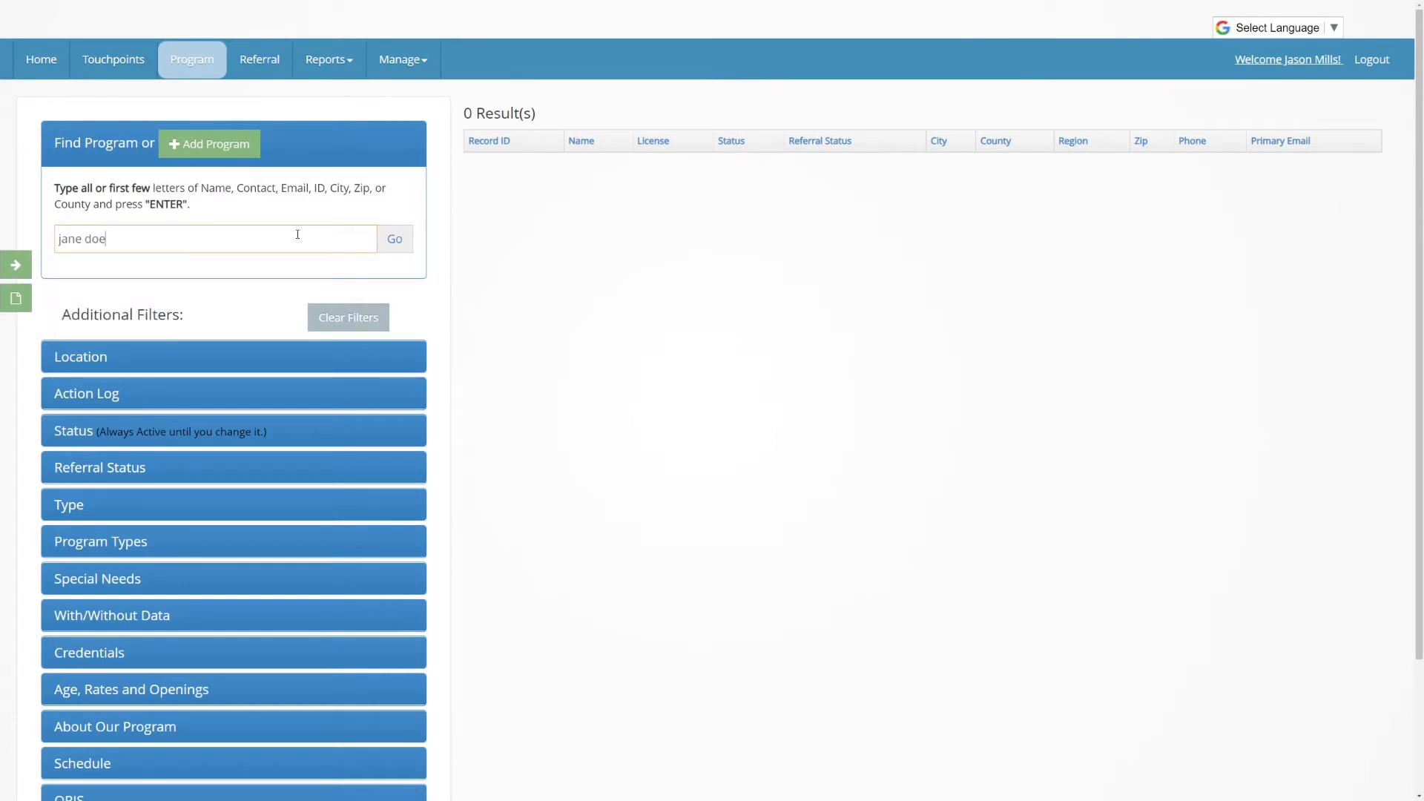
{"action": "key", "text": "Return"}
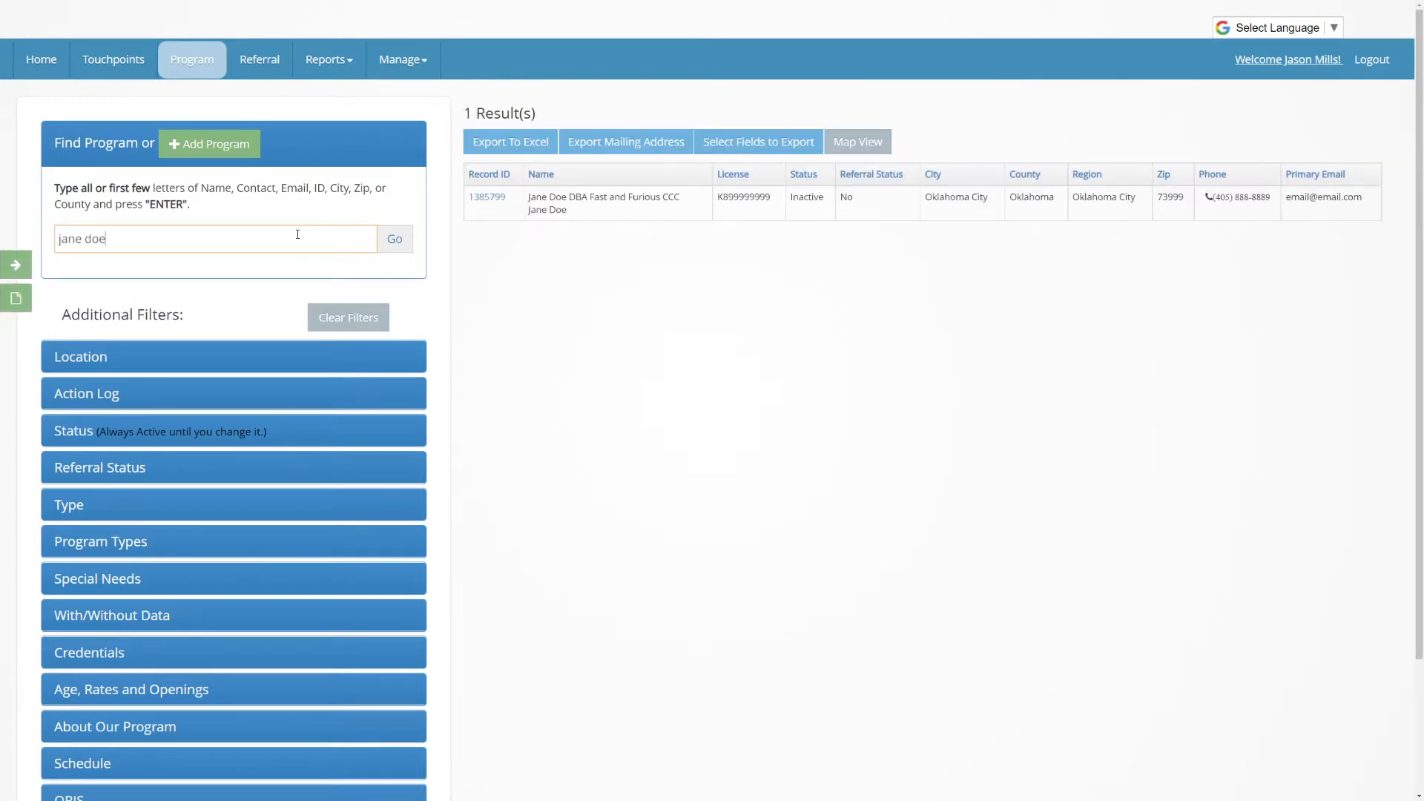
Open the matching program record and bring up its Coaching/TA visit form
{"action": "left_click", "coordinate": [639, 209]}
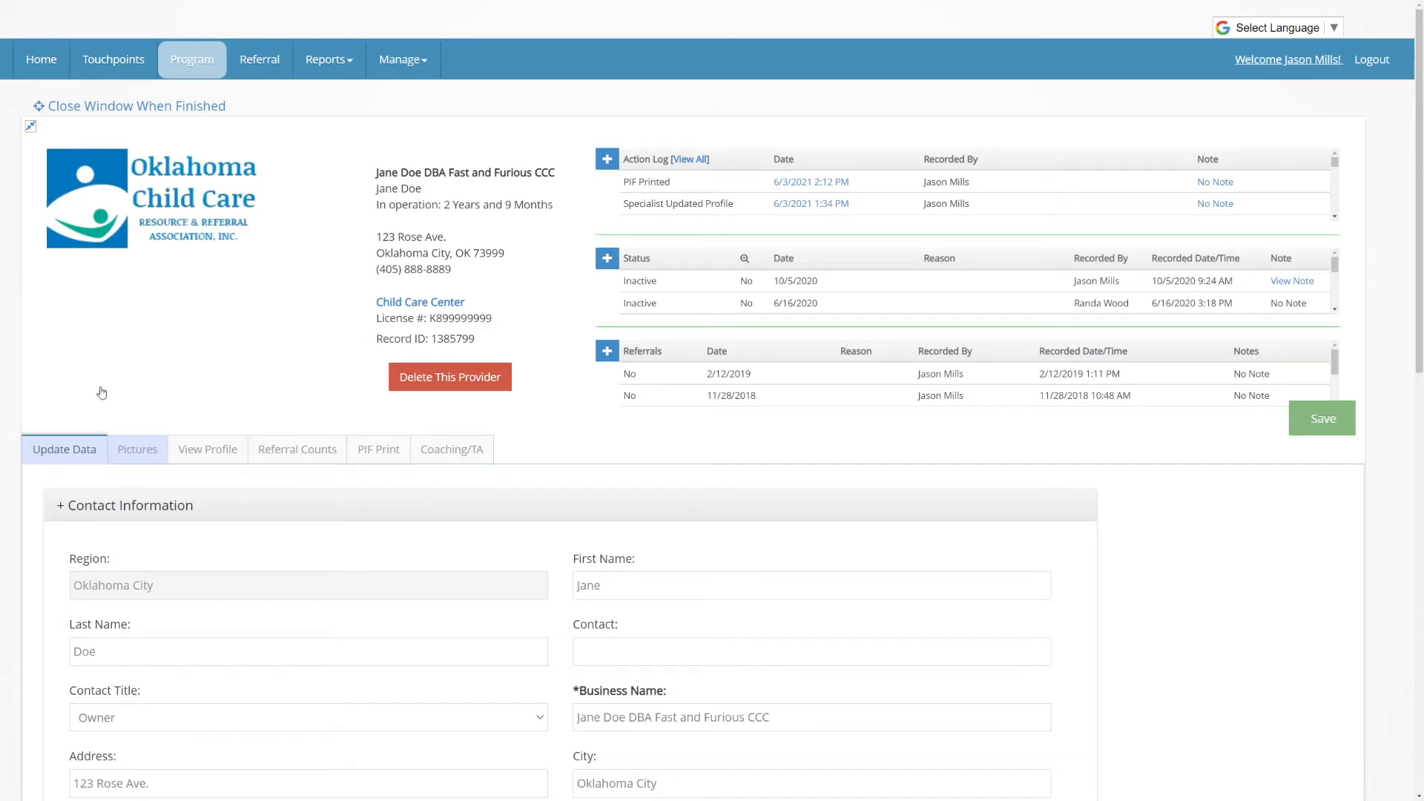
{"action": "left_click", "coordinate": [468, 454]}
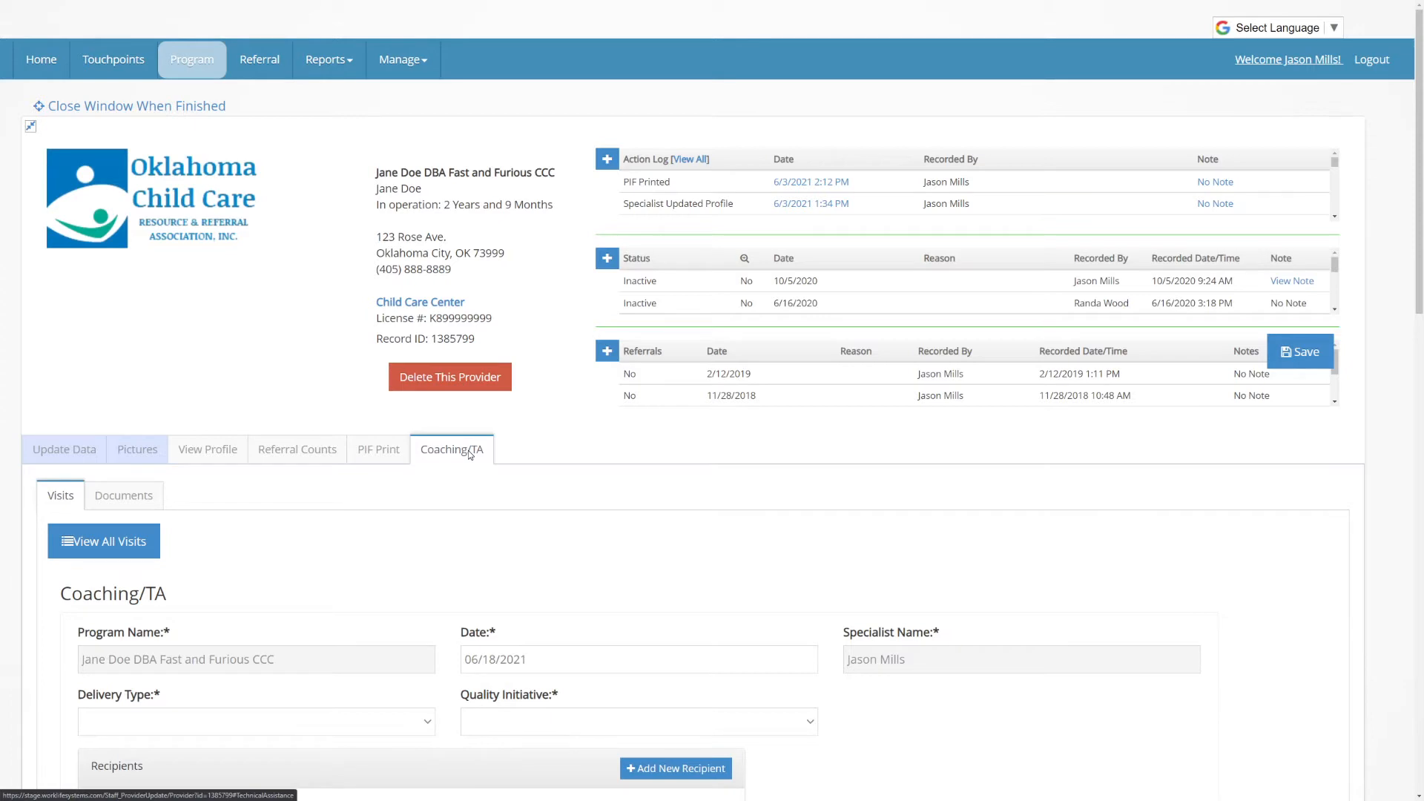
{"action": "scroll", "coordinate": [470, 454], "scroll_direction": "down", "scroll_amount": 6}
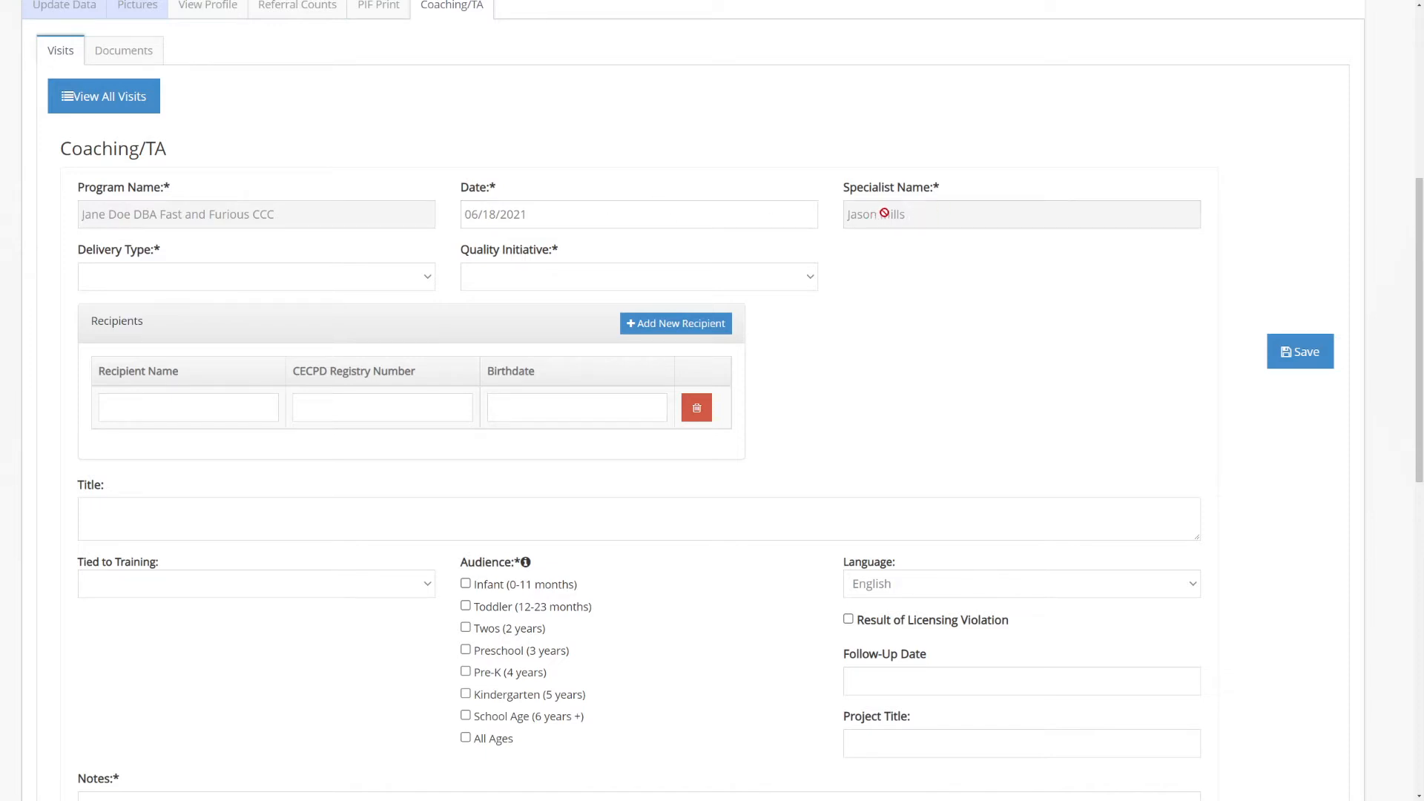
Set the visit's delivery type to On-site and its quality initiative to Ongoing Technical Assistance
{"action": "left_click", "coordinate": [188, 278]}
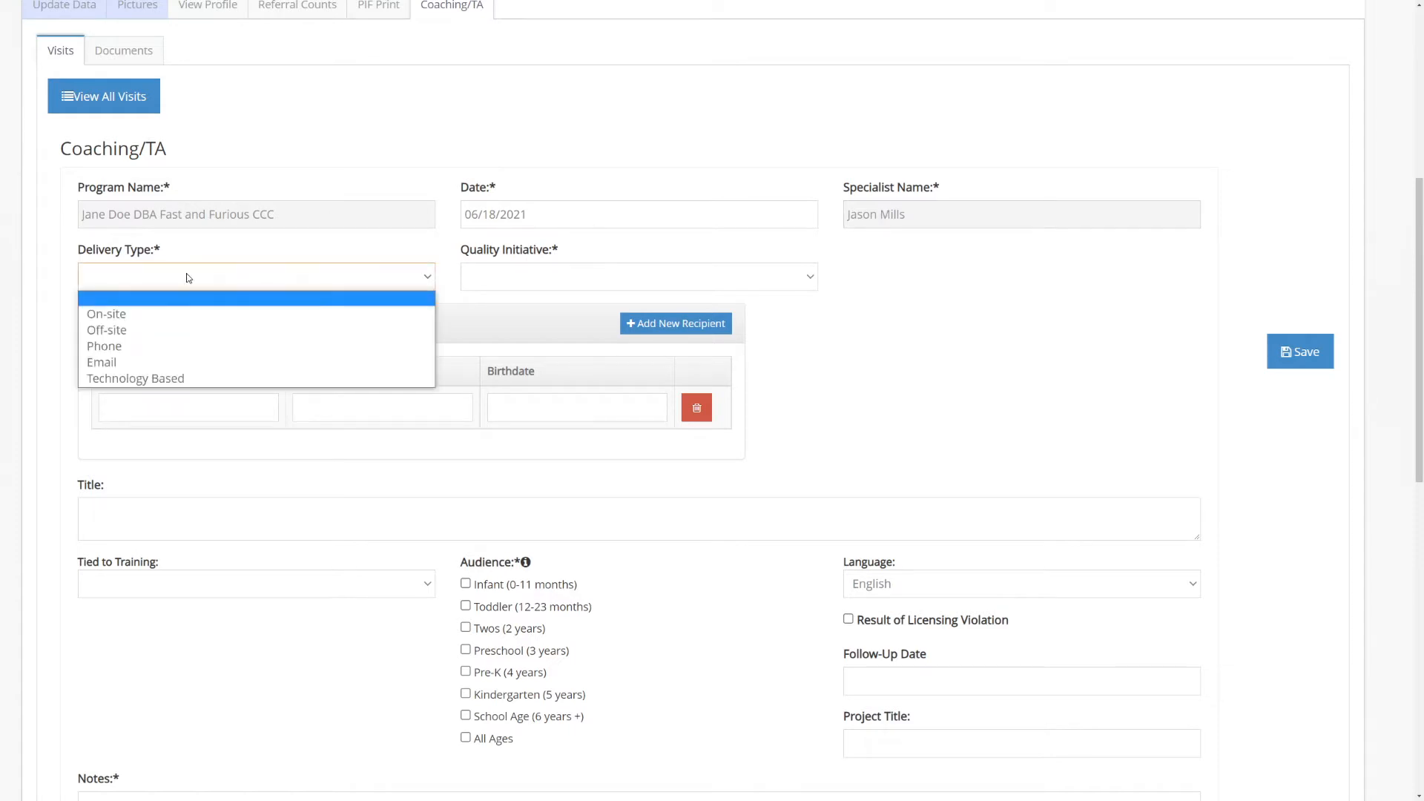
{"action": "left_click", "coordinate": [183, 319]}
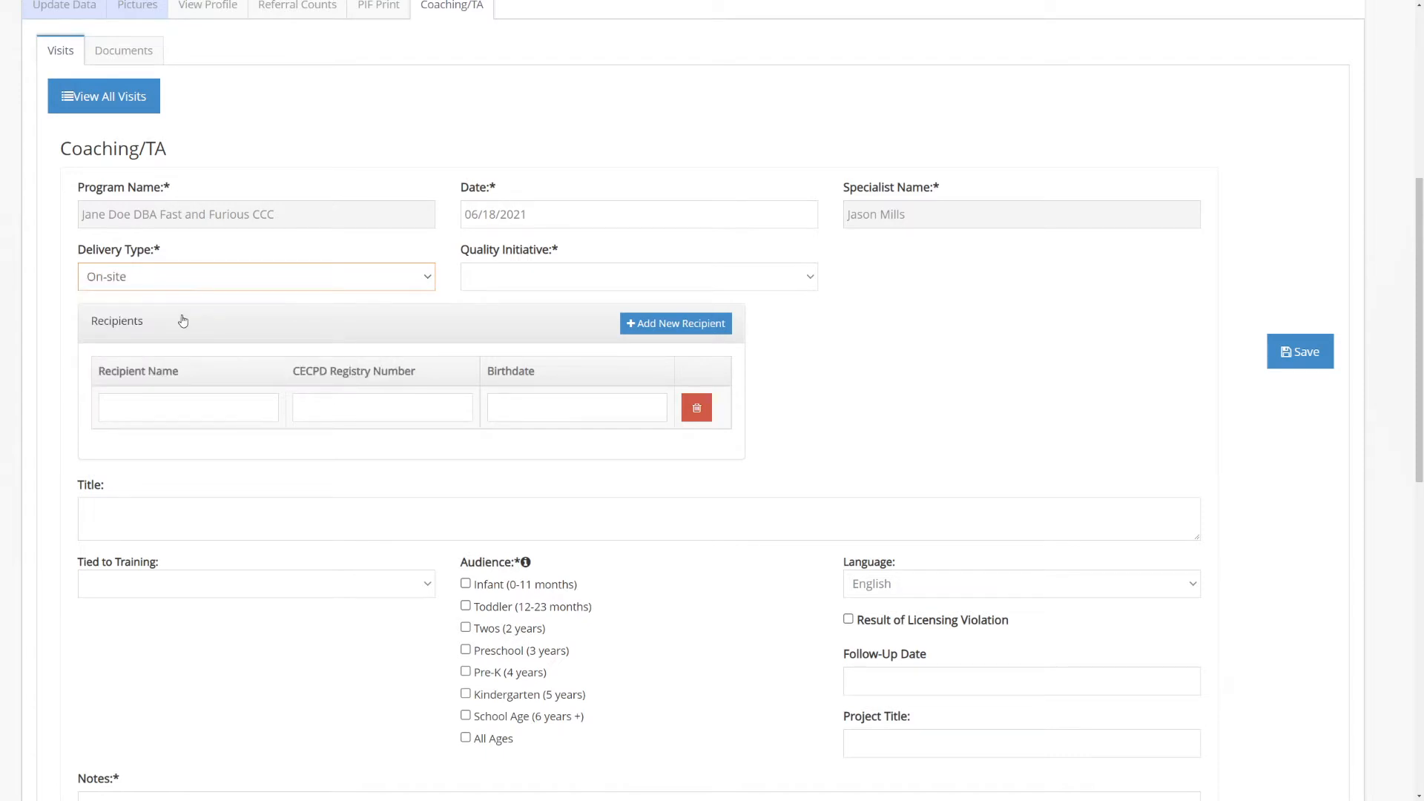
{"action": "left_click", "coordinate": [813, 279]}
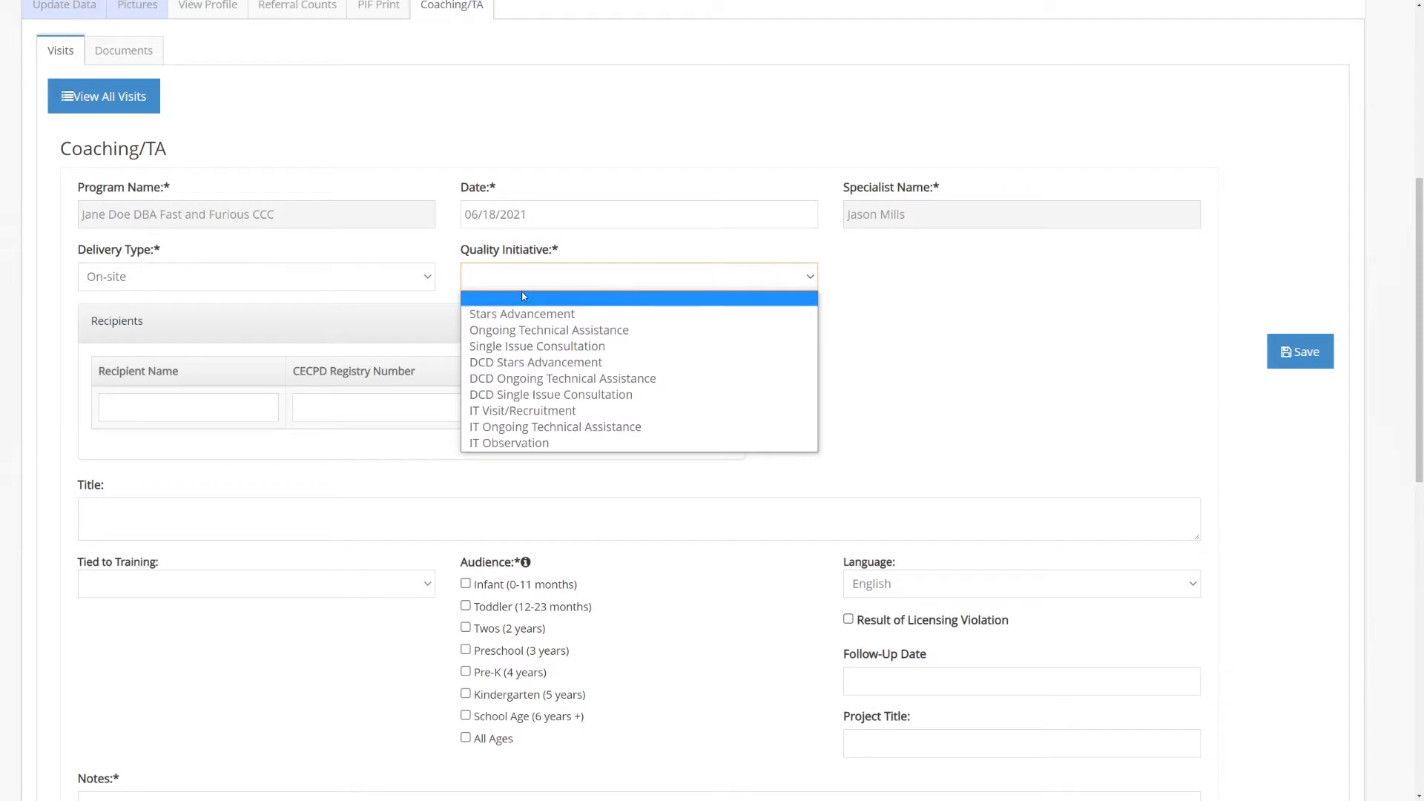
{"action": "left_click", "coordinate": [540, 331]}
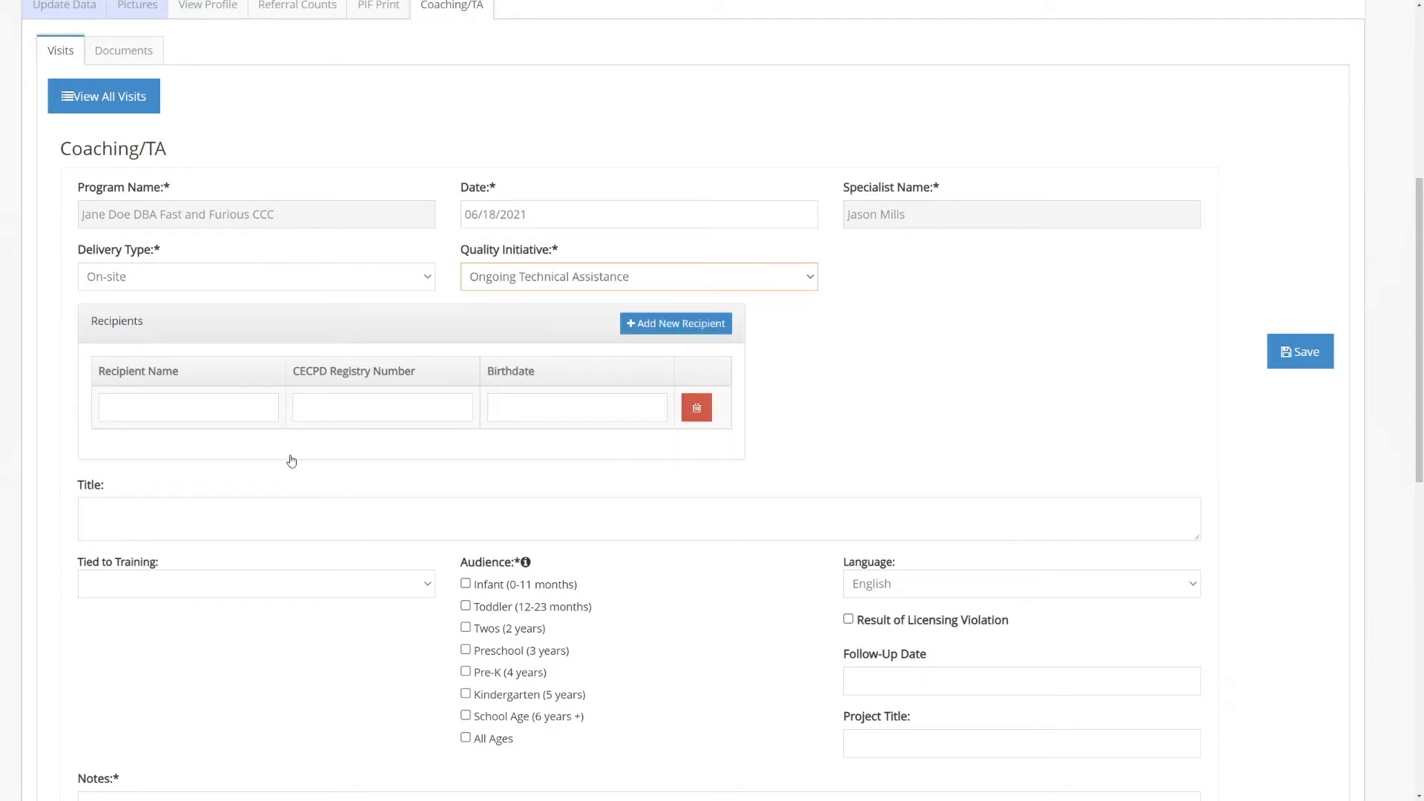
Fill in the first recipient's full name, CECPD registry number and birthdate
{"action": "left_click", "coordinate": [228, 410]}
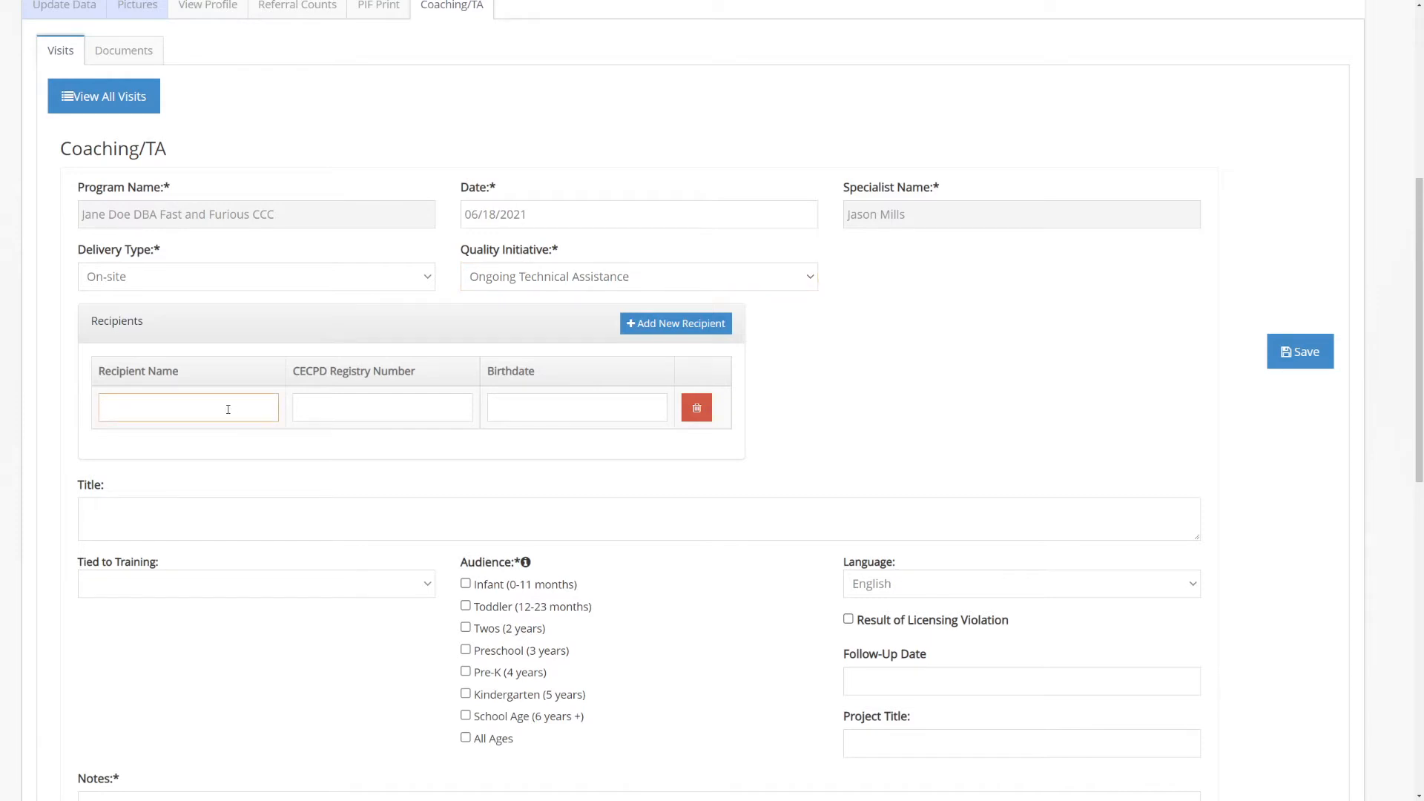
{"action": "type", "text": "Jane Doe"}
{"action": "key", "text": "Tab"}
{"action": "type", "text": "12345"}
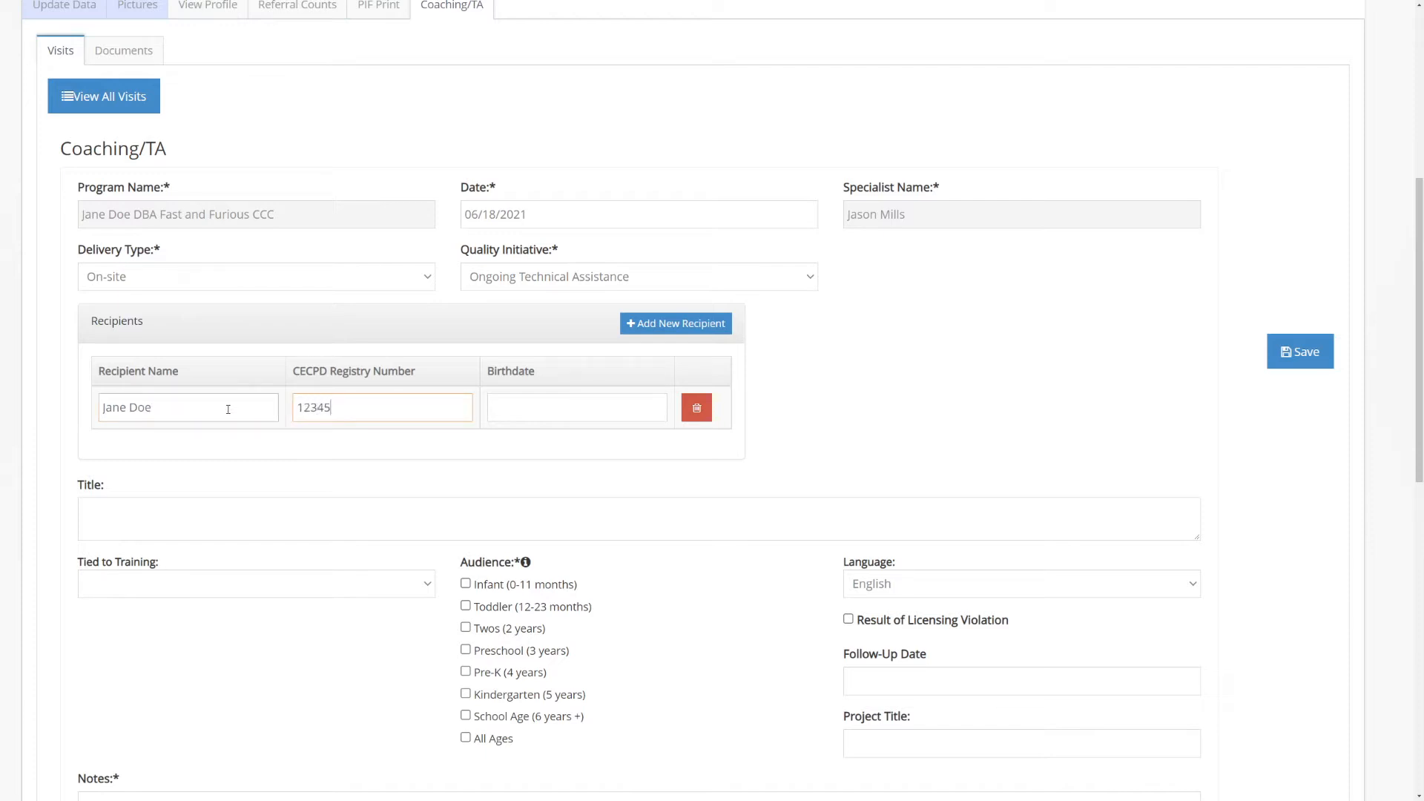
{"action": "key", "text": "Tab"}
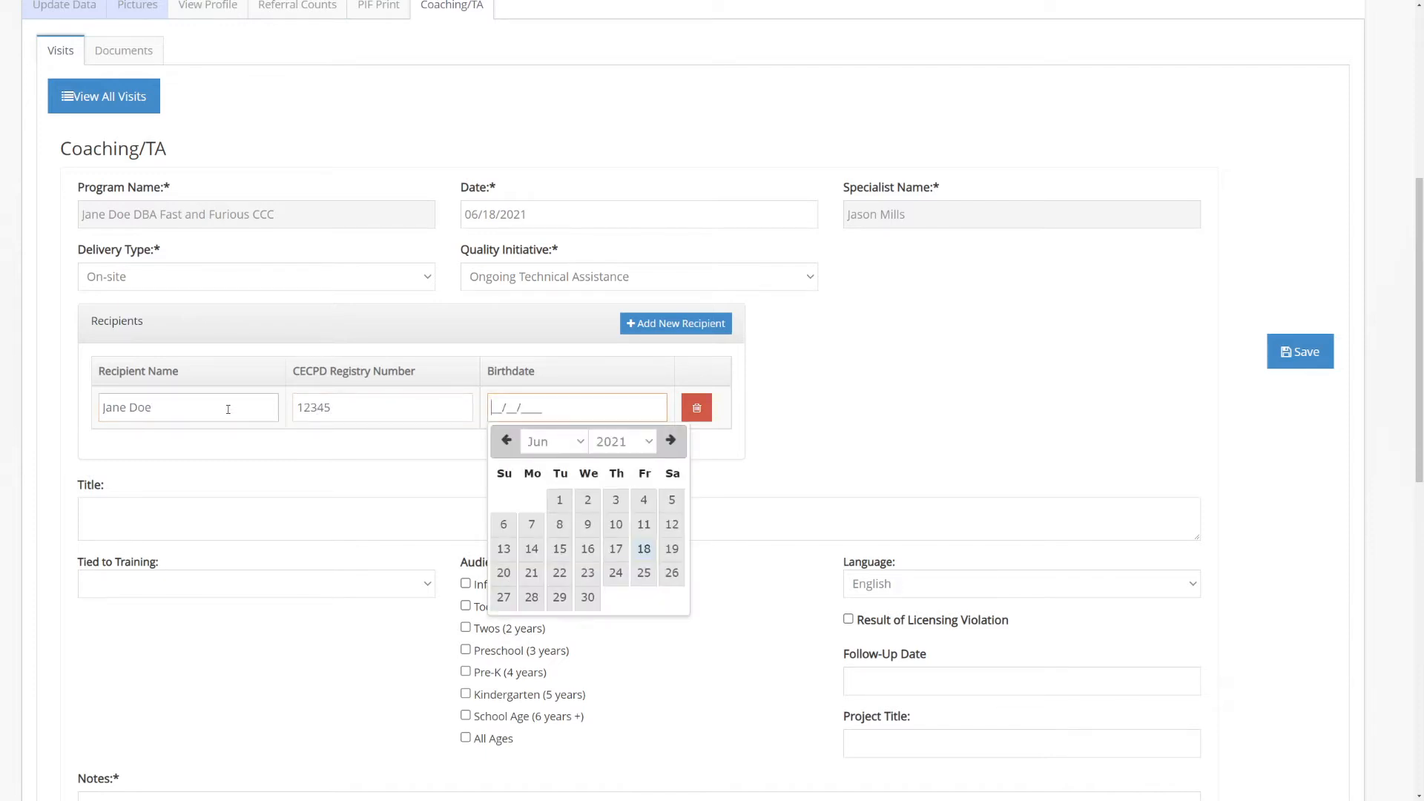
{"action": "type", "text": "01/15/1967"}
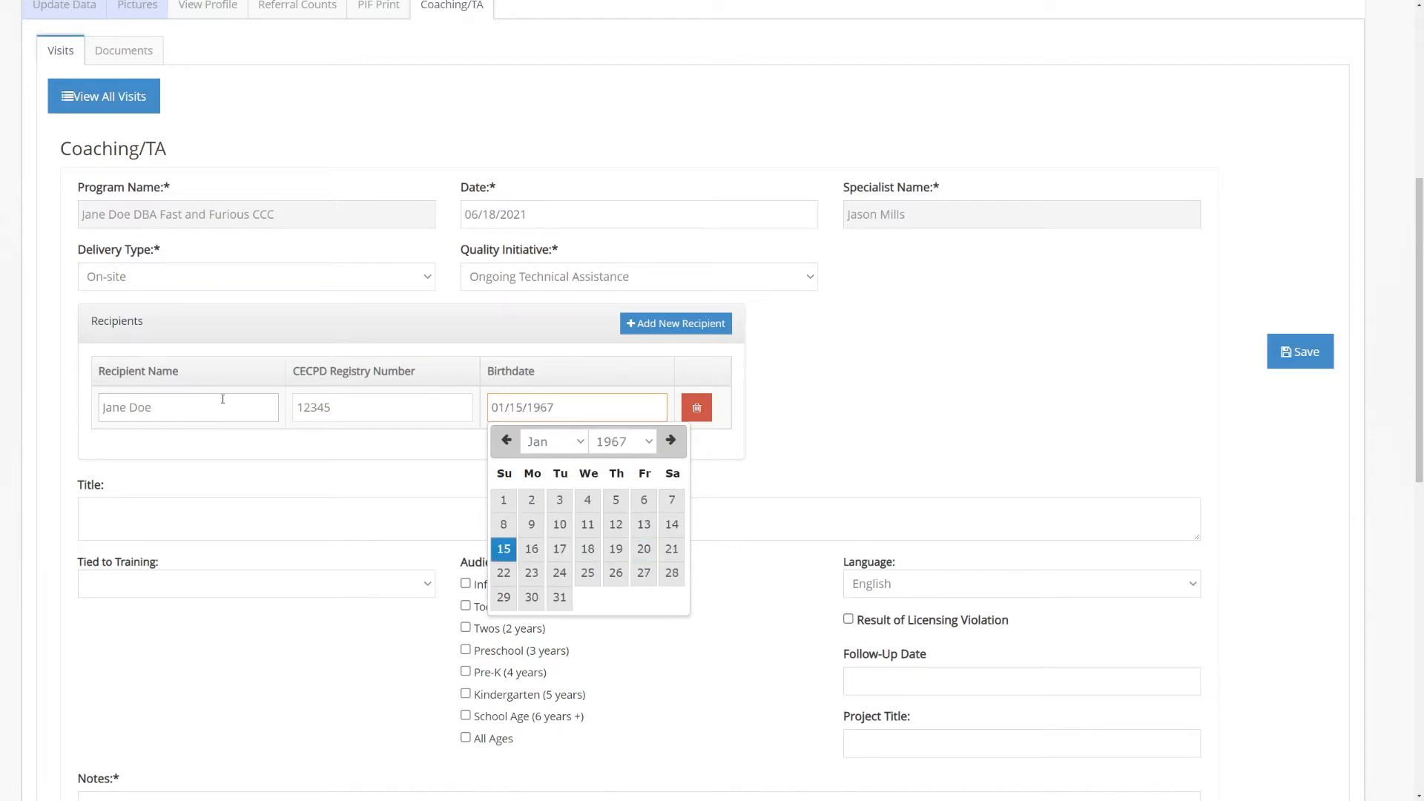
{"action": "key", "text": "Tab"}
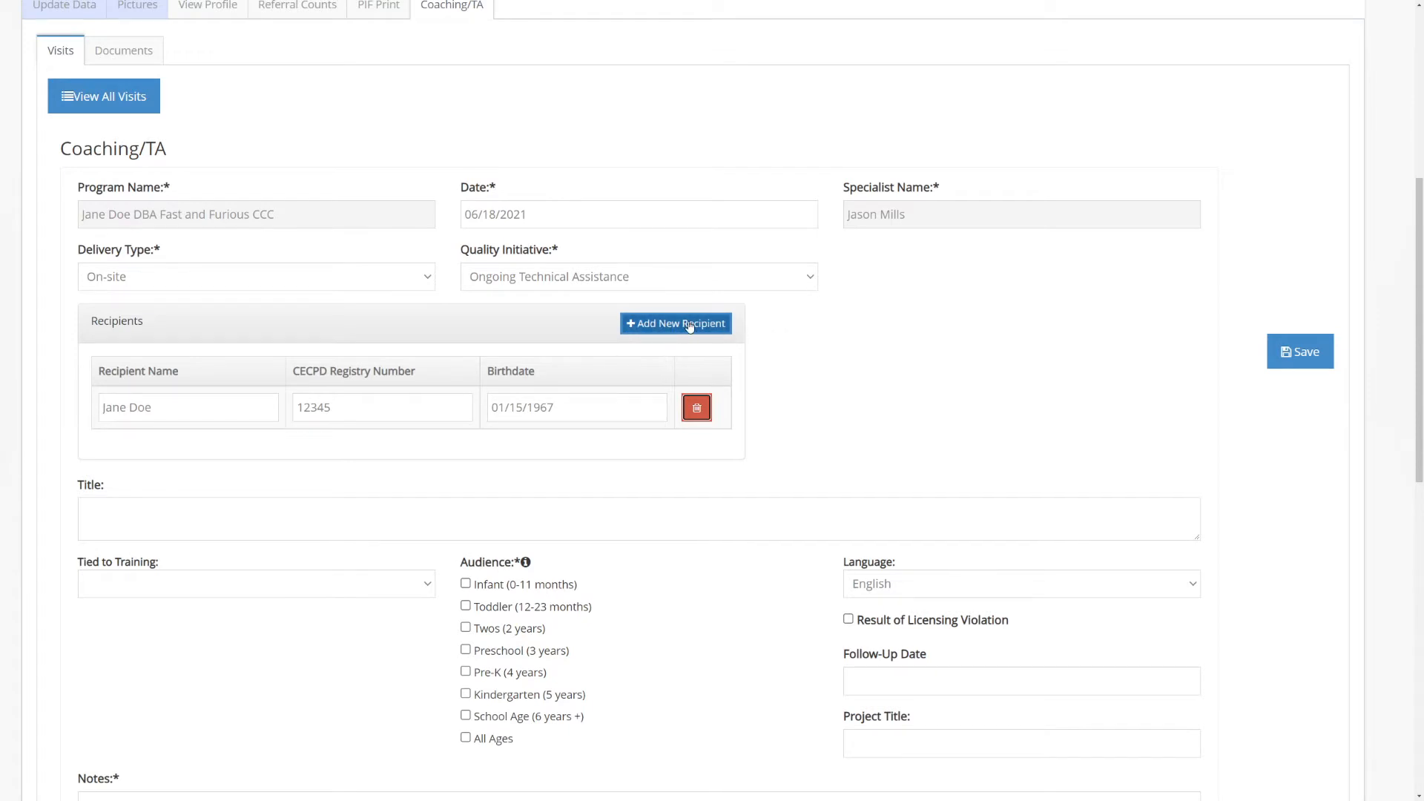
Add a second recipient with a full name, CECPD registry number and birthdate
{"action": "left_click", "coordinate": [649, 326]}
{"action": "left_click", "coordinate": [183, 449]}
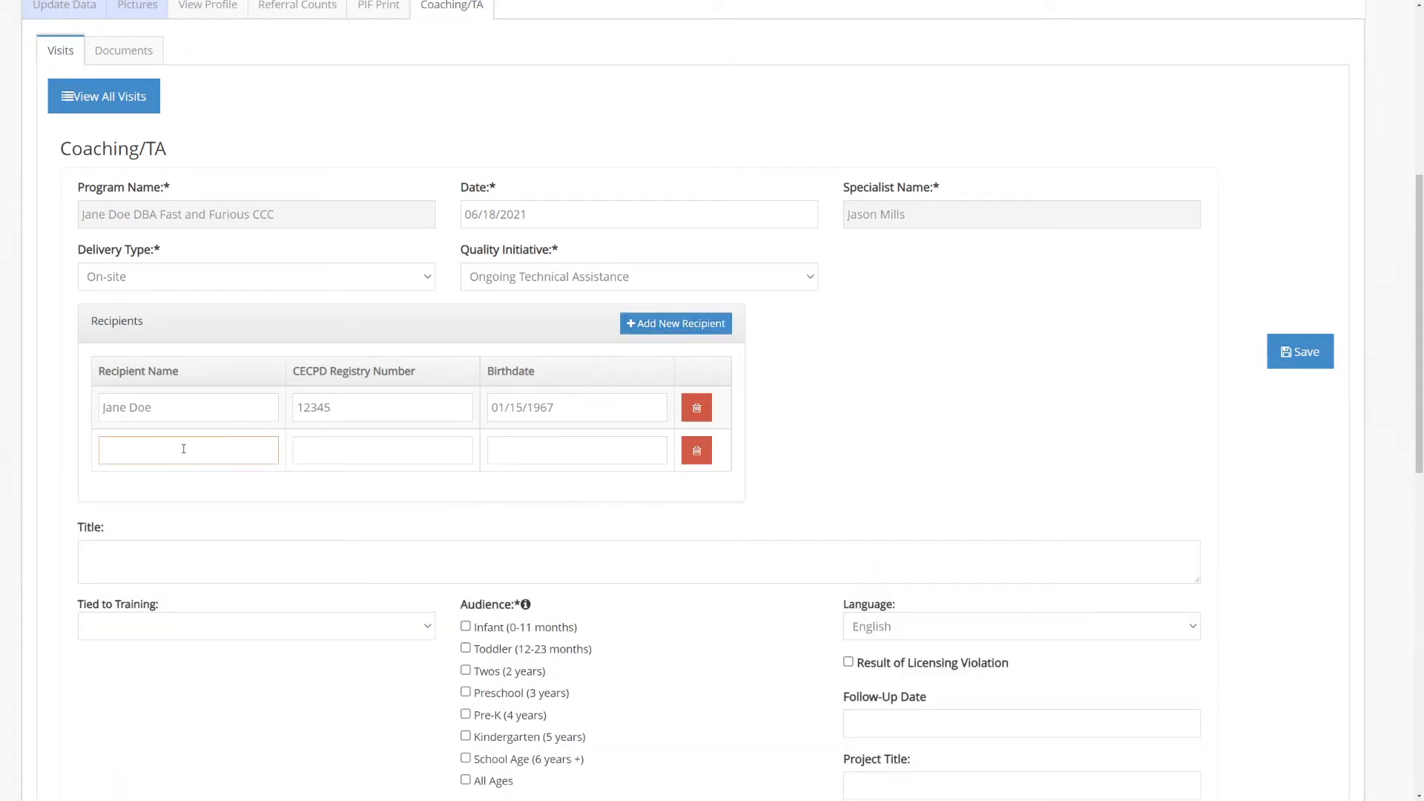
{"action": "type", "text": "Jessie Dode"}
{"action": "key", "text": "BackSpace"}
{"action": "key", "text": "BackSpace"}
{"action": "type", "text": "e"}
{"action": "key", "text": "Tab"}
{"action": "type", "text": "12346"}
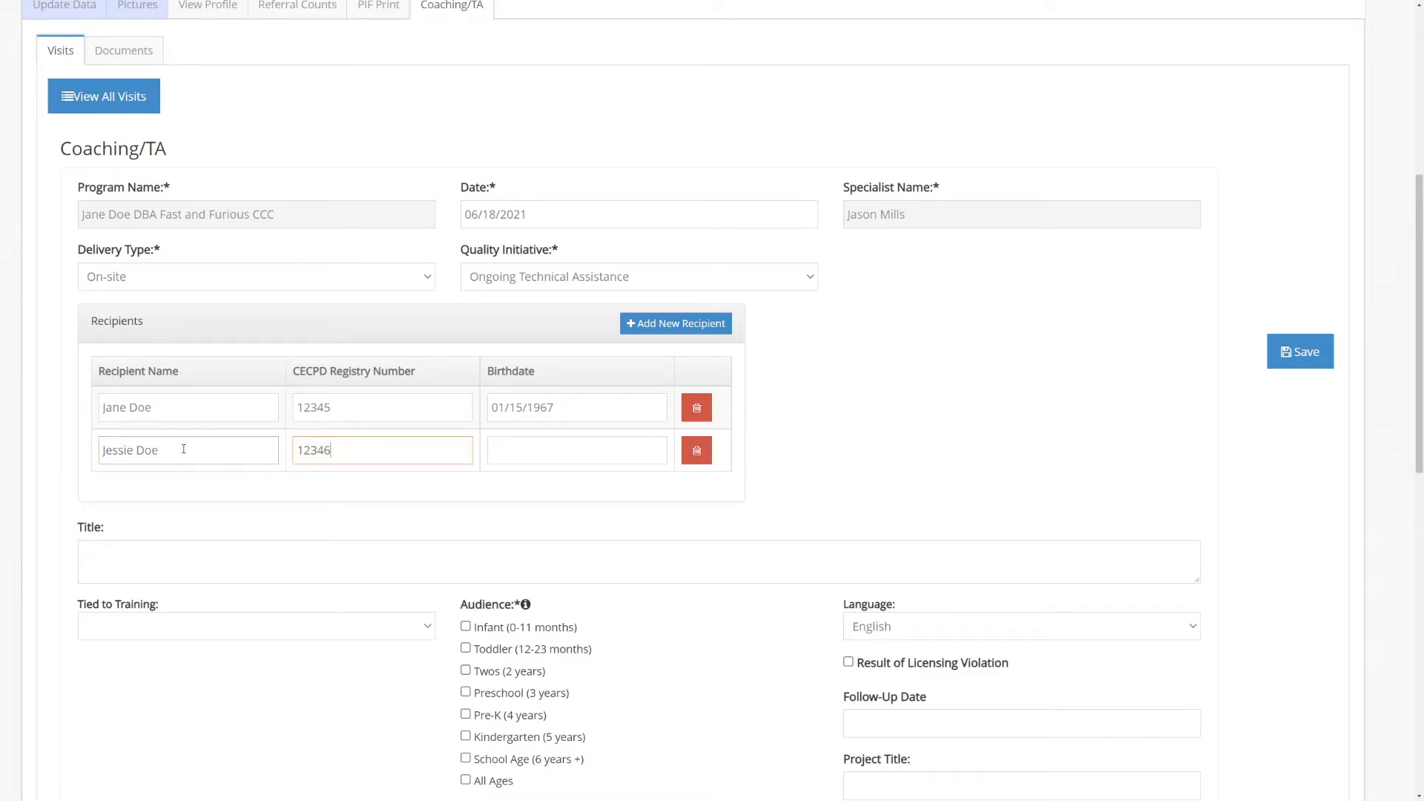
{"action": "key", "text": "Tab"}
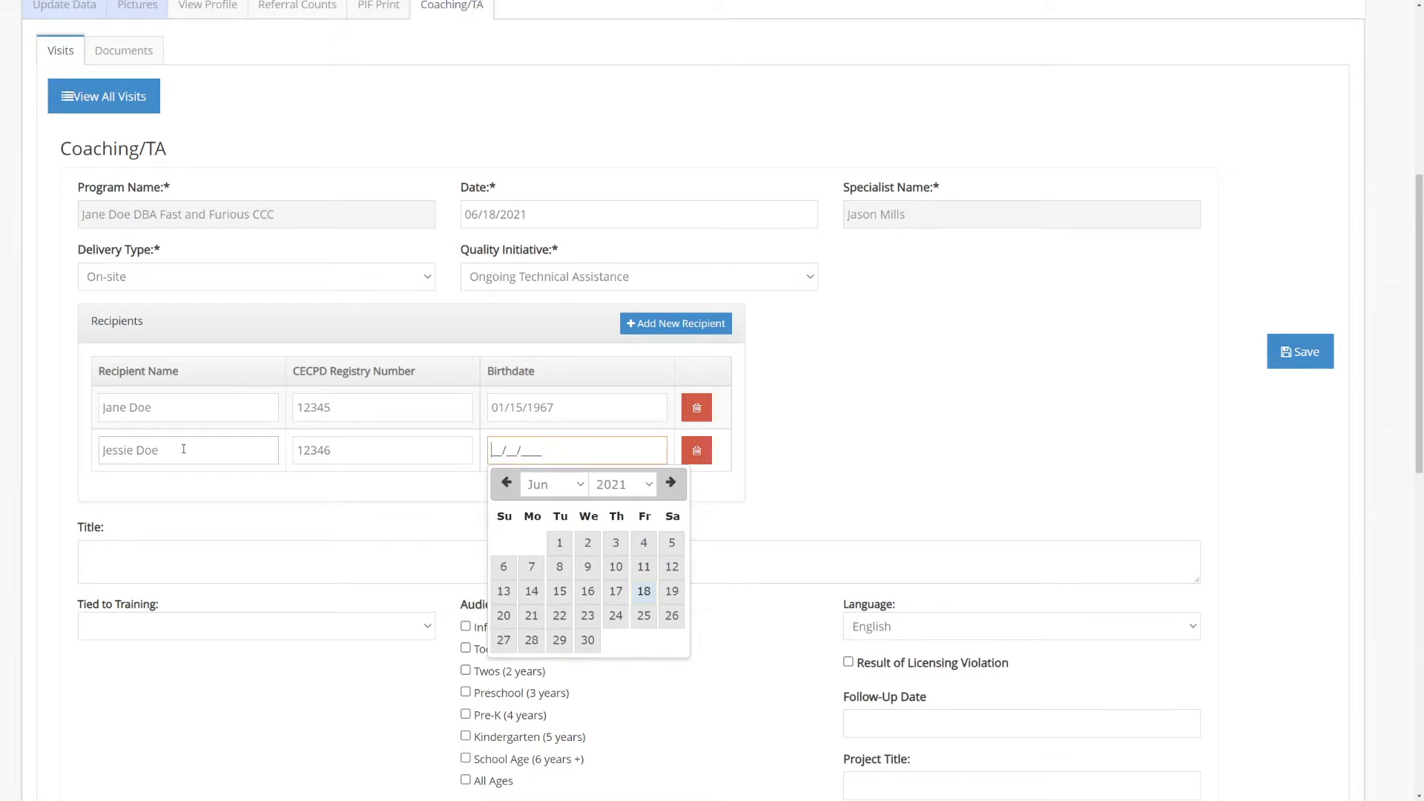
{"action": "type", "text": "06/15/1998"}
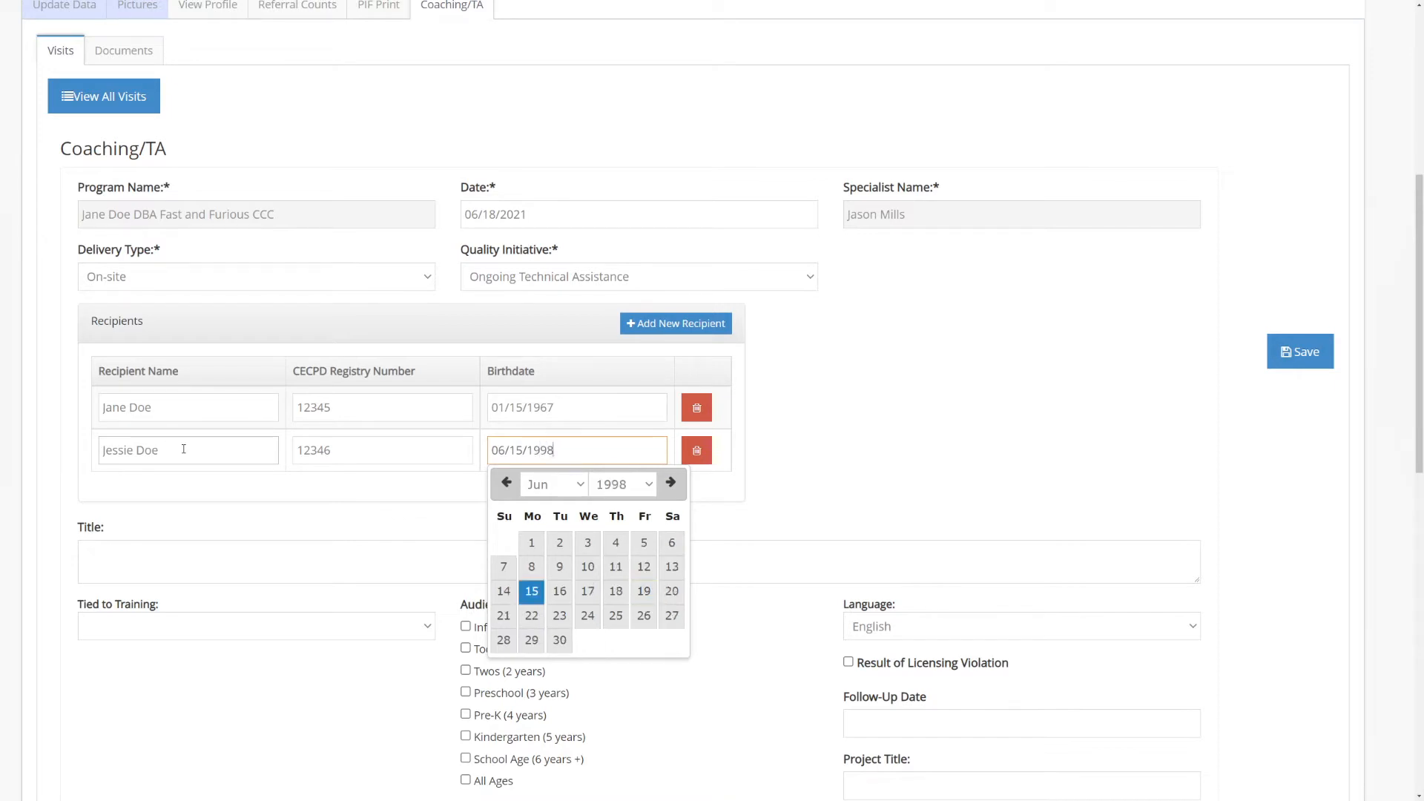
{"action": "key", "text": "Tab"}
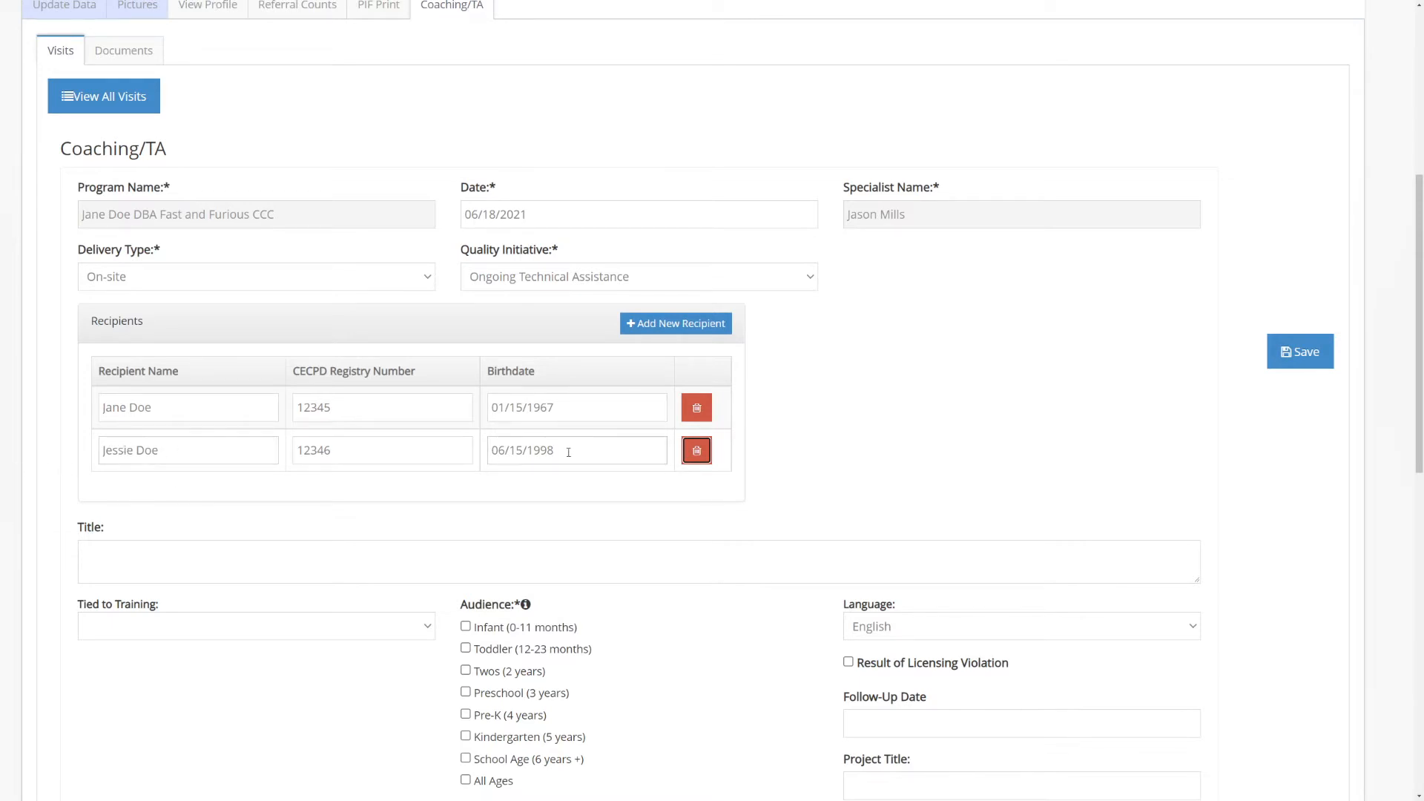
Delete the second recipient from the recipients table
{"action": "left_click", "coordinate": [694, 453]}
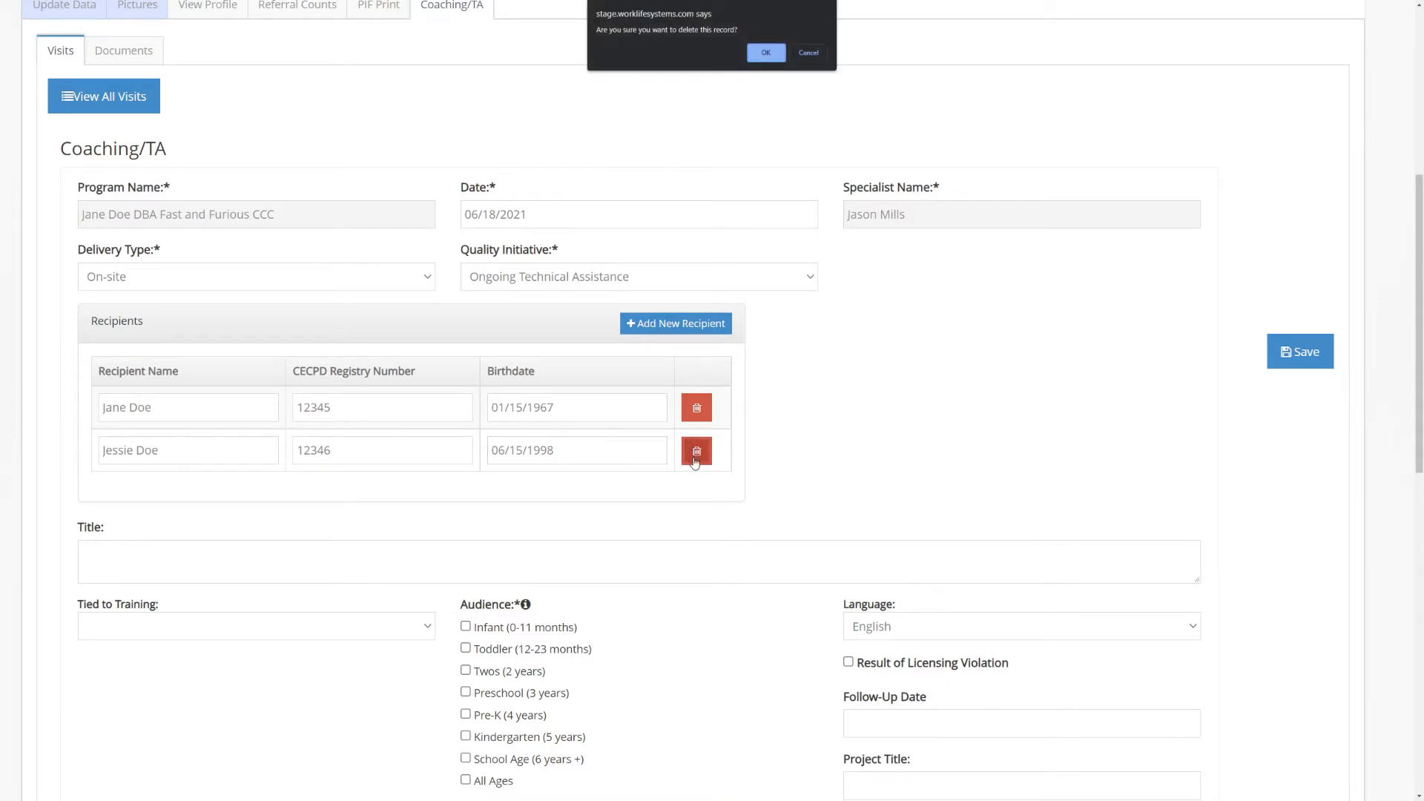
{"action": "left_click", "coordinate": [768, 54]}
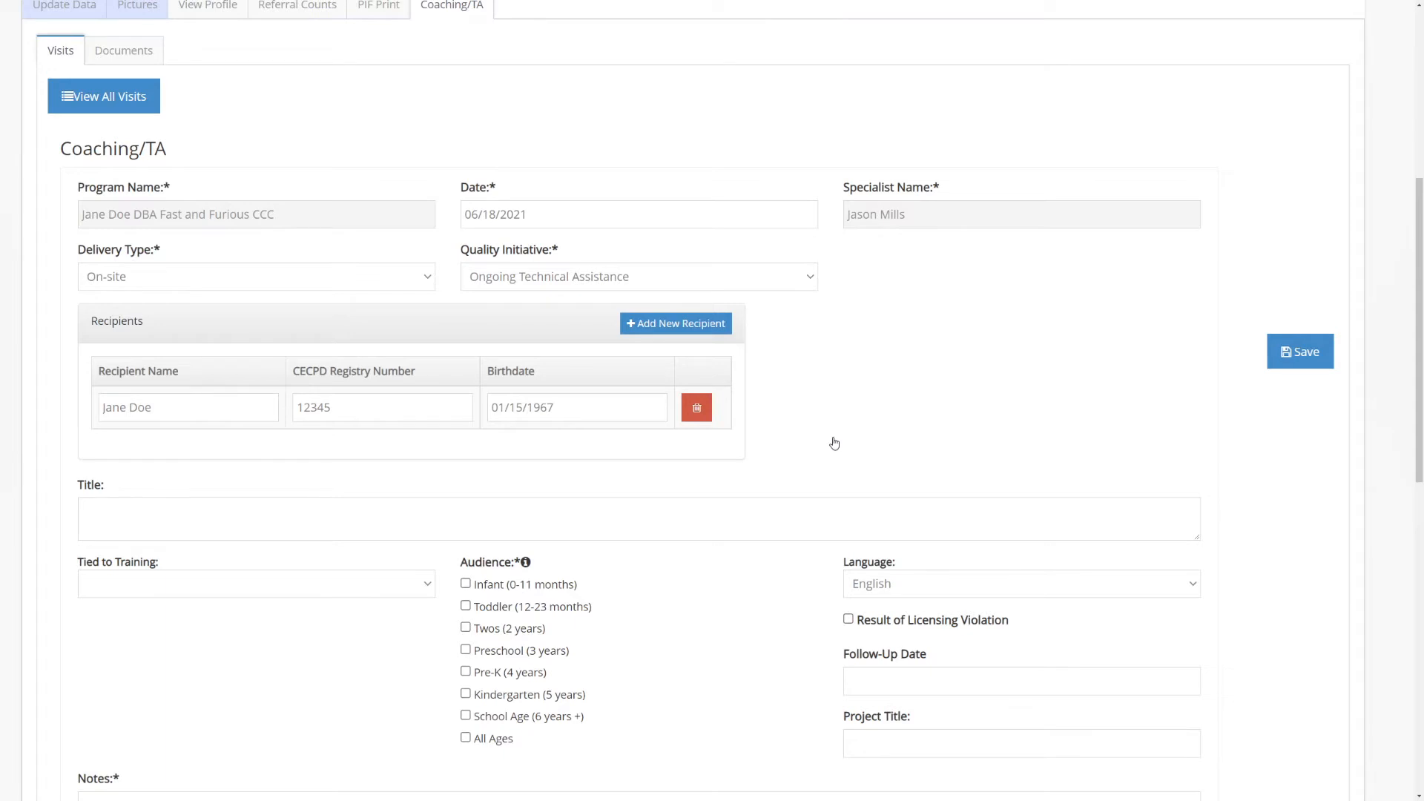
Set the project title to the recipient's full name followed by "Quality Improvement"
{"action": "scroll", "coordinate": [943, 357], "scroll_direction": "down", "scroll_amount": 5}
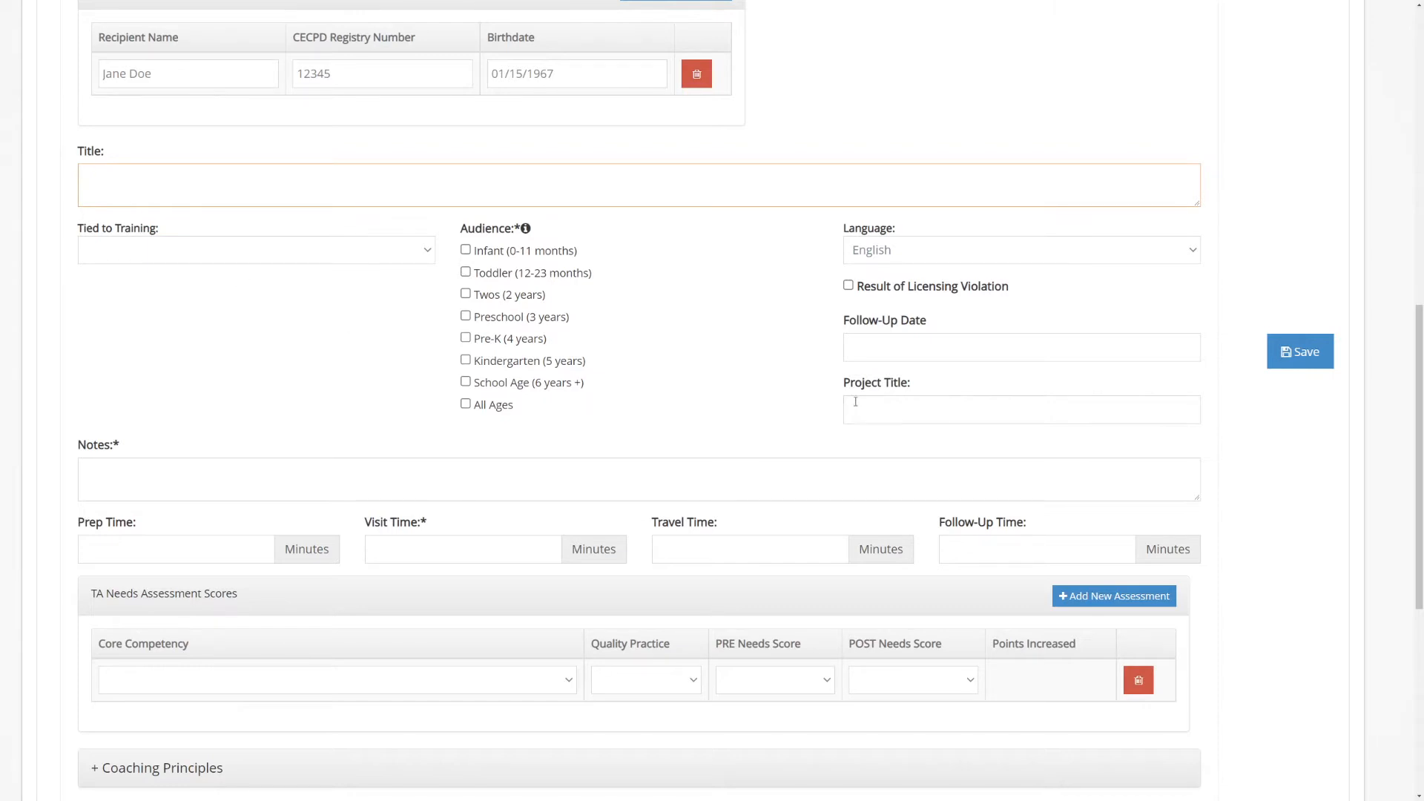
{"action": "left_click_drag", "start_coordinate": [922, 385], "coordinate": [836, 382]}
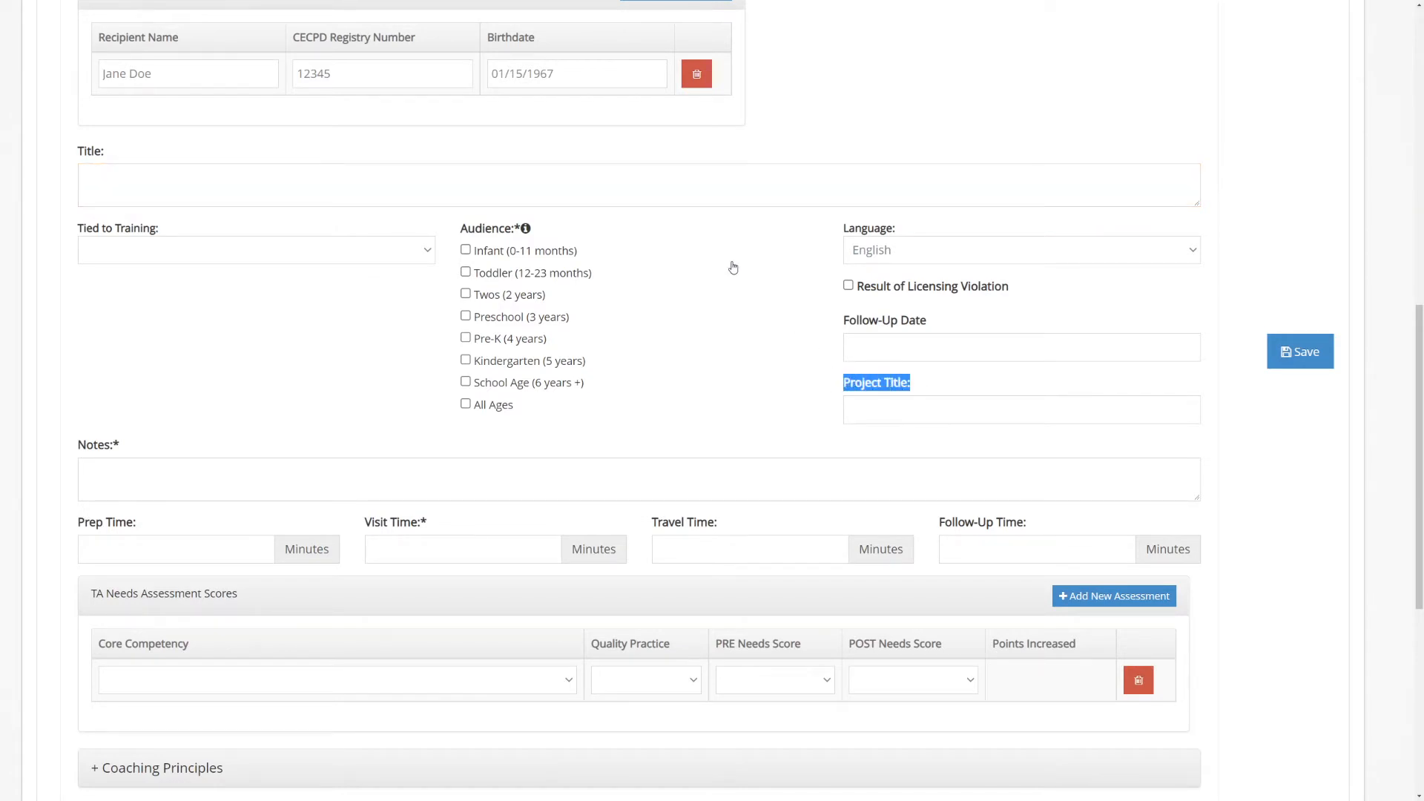
{"action": "left_click", "coordinate": [564, 186]}
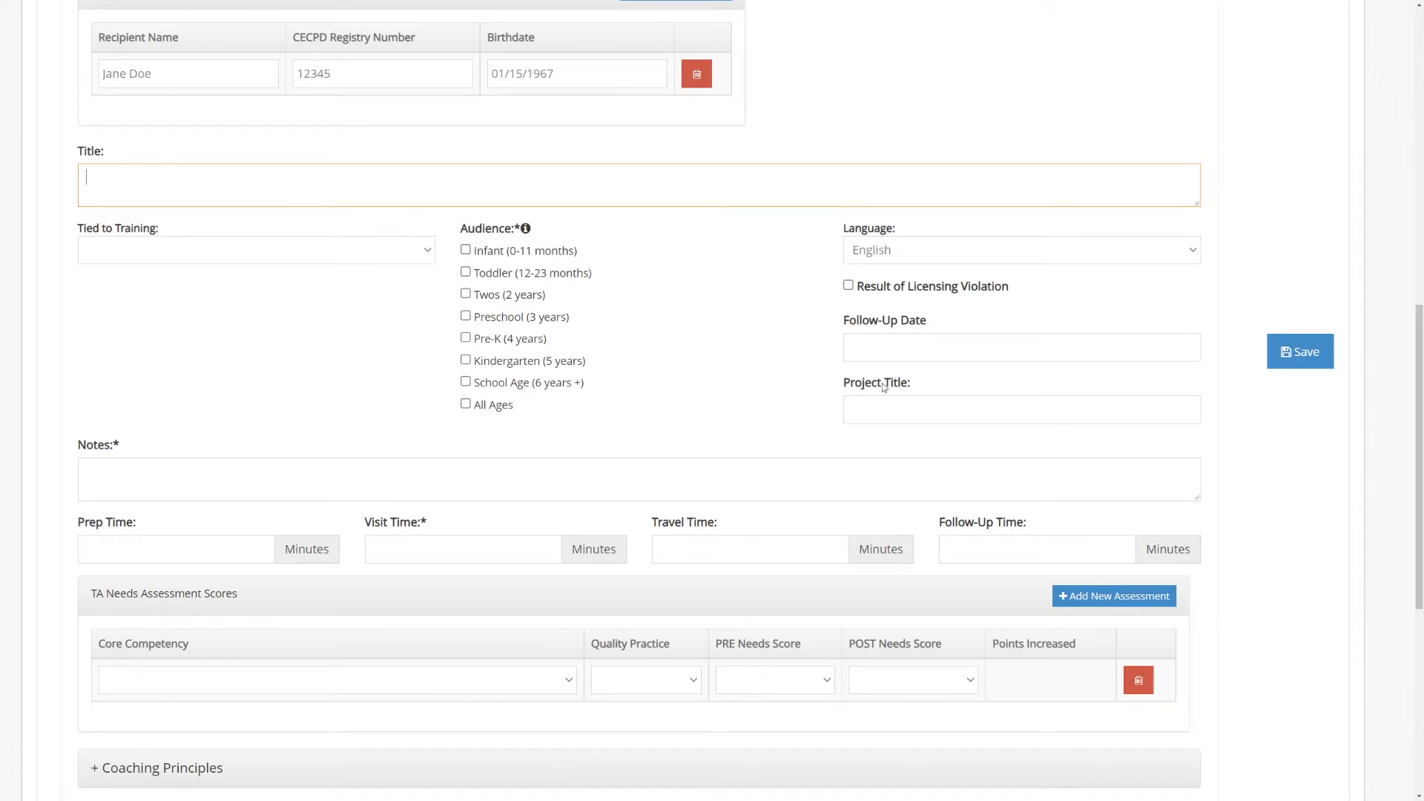
{"action": "left_click", "coordinate": [899, 408]}
{"action": "type", "text": "Jane D"}
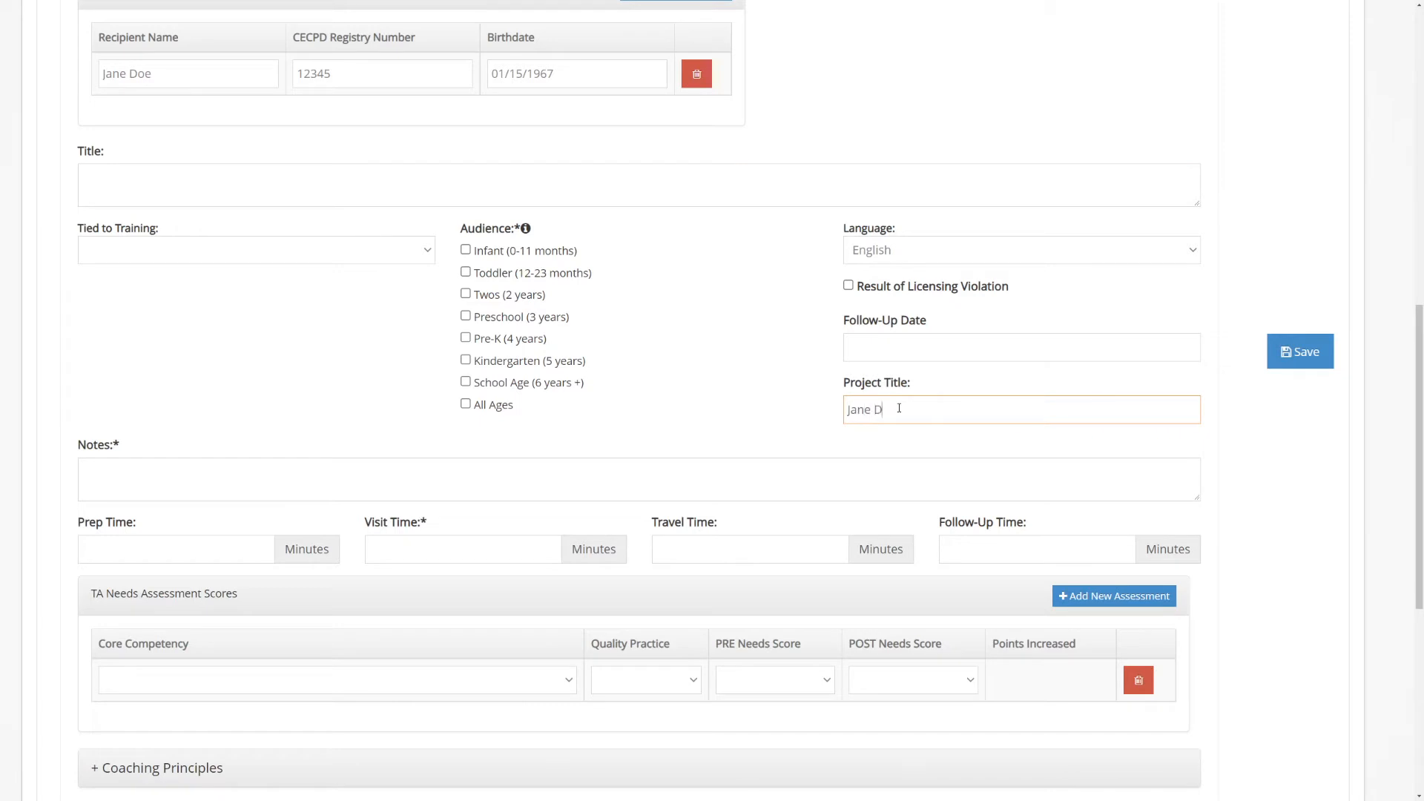
{"action": "type", "text": "oe Quality Improvement"}
Title the visit "Room Arrangements" and tie it to R&R Training
{"action": "left_click", "coordinate": [148, 177]}
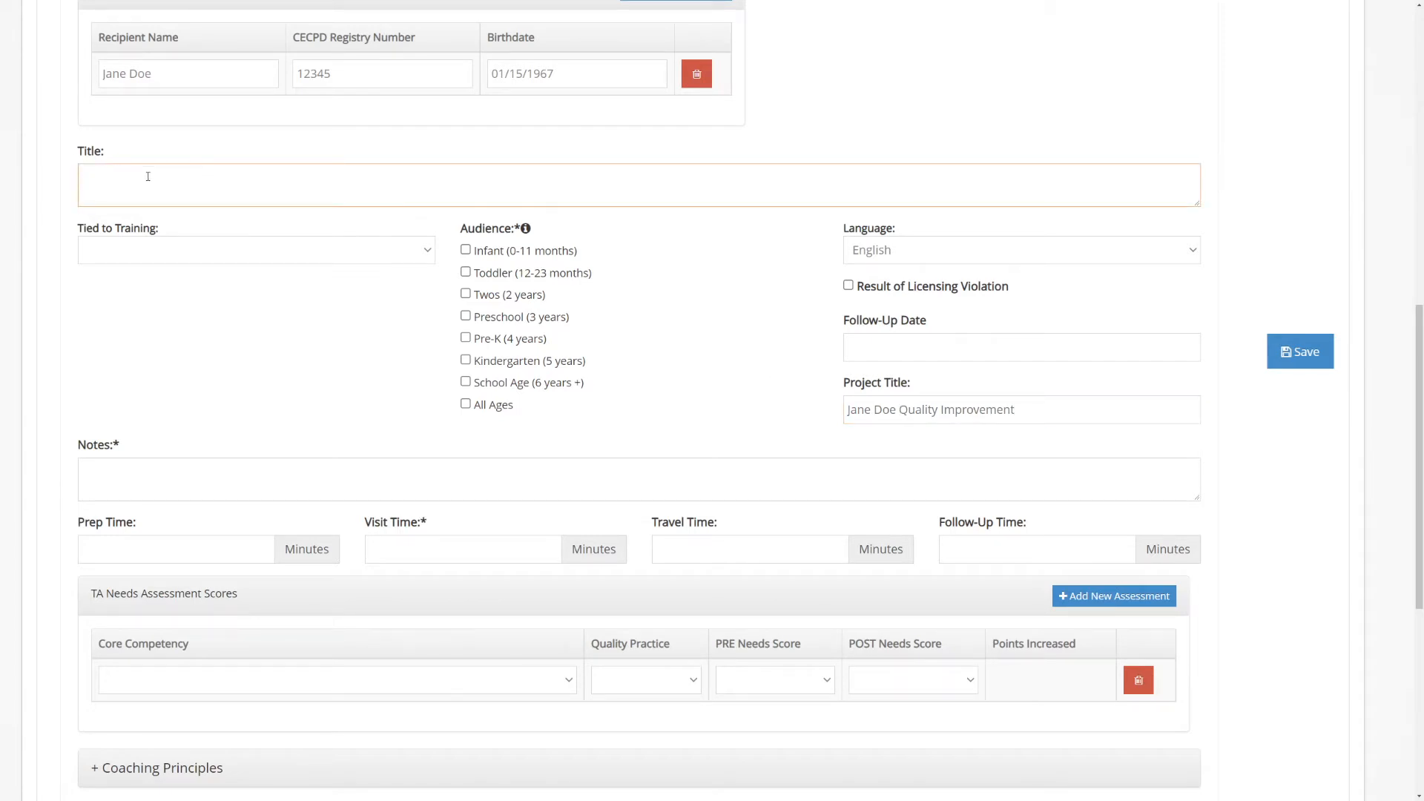
{"action": "type", "text": "Room Arrangements"}
{"action": "left_click", "coordinate": [429, 254]}
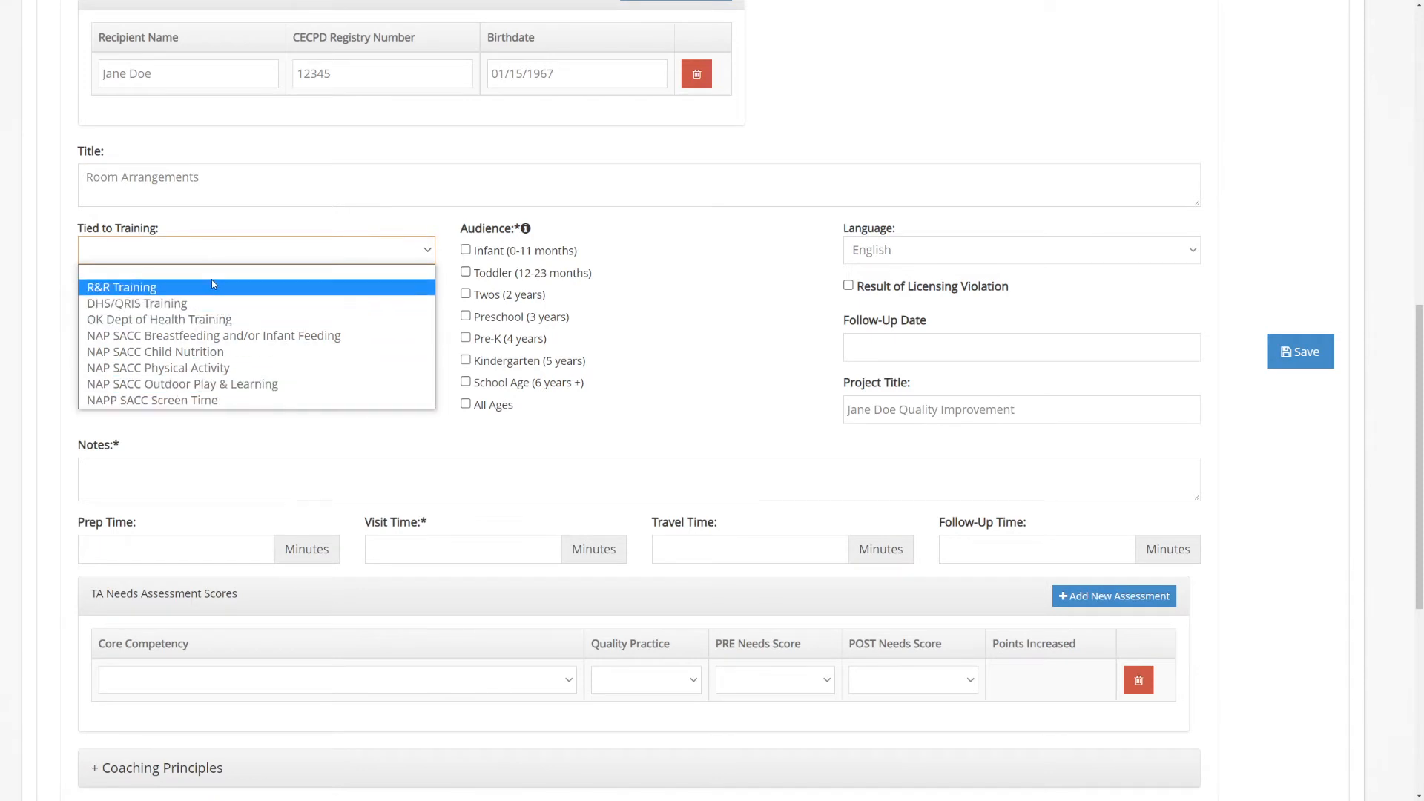
{"action": "left_click", "coordinate": [125, 289]}
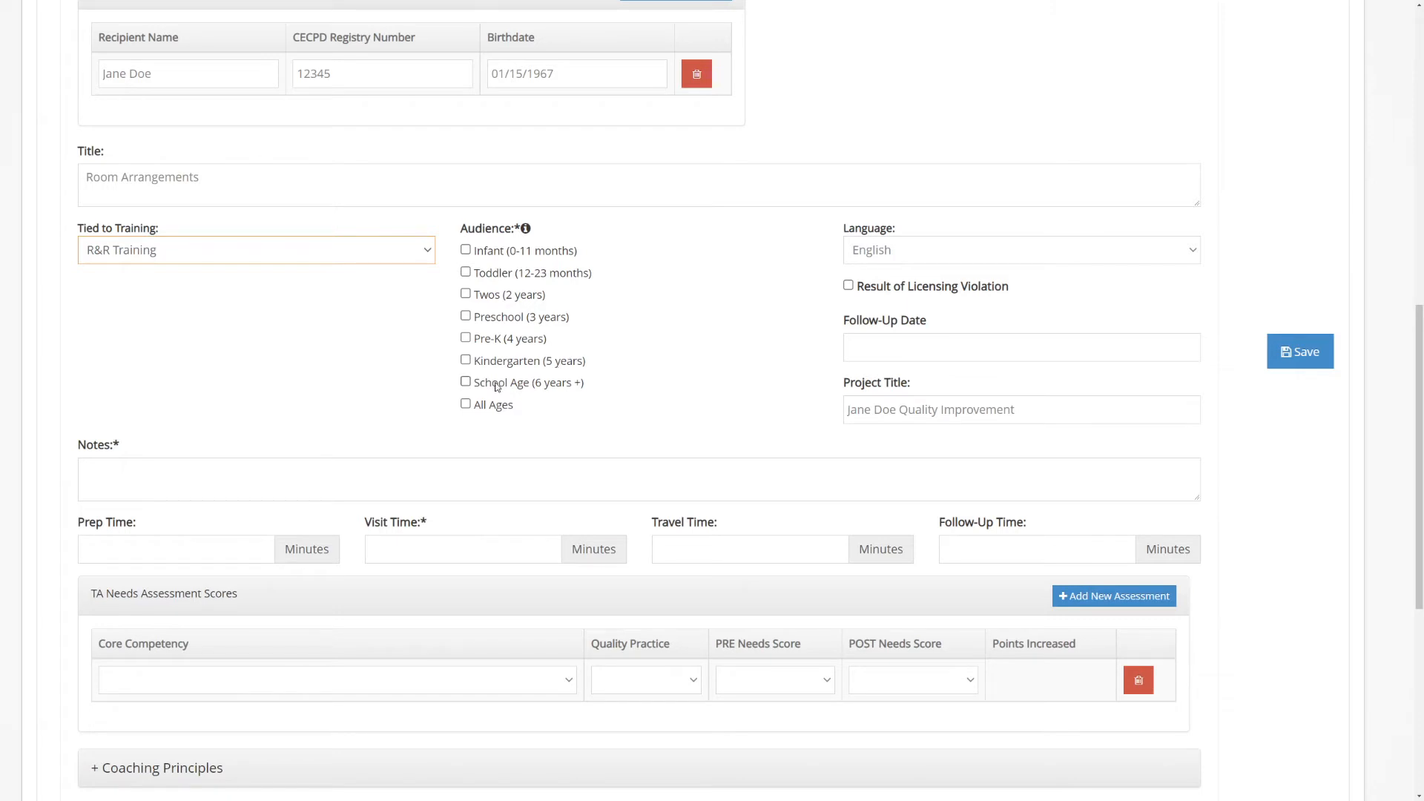
Mark the audience as All Ages and select English as the visit's language
{"action": "left_click", "coordinate": [466, 404]}
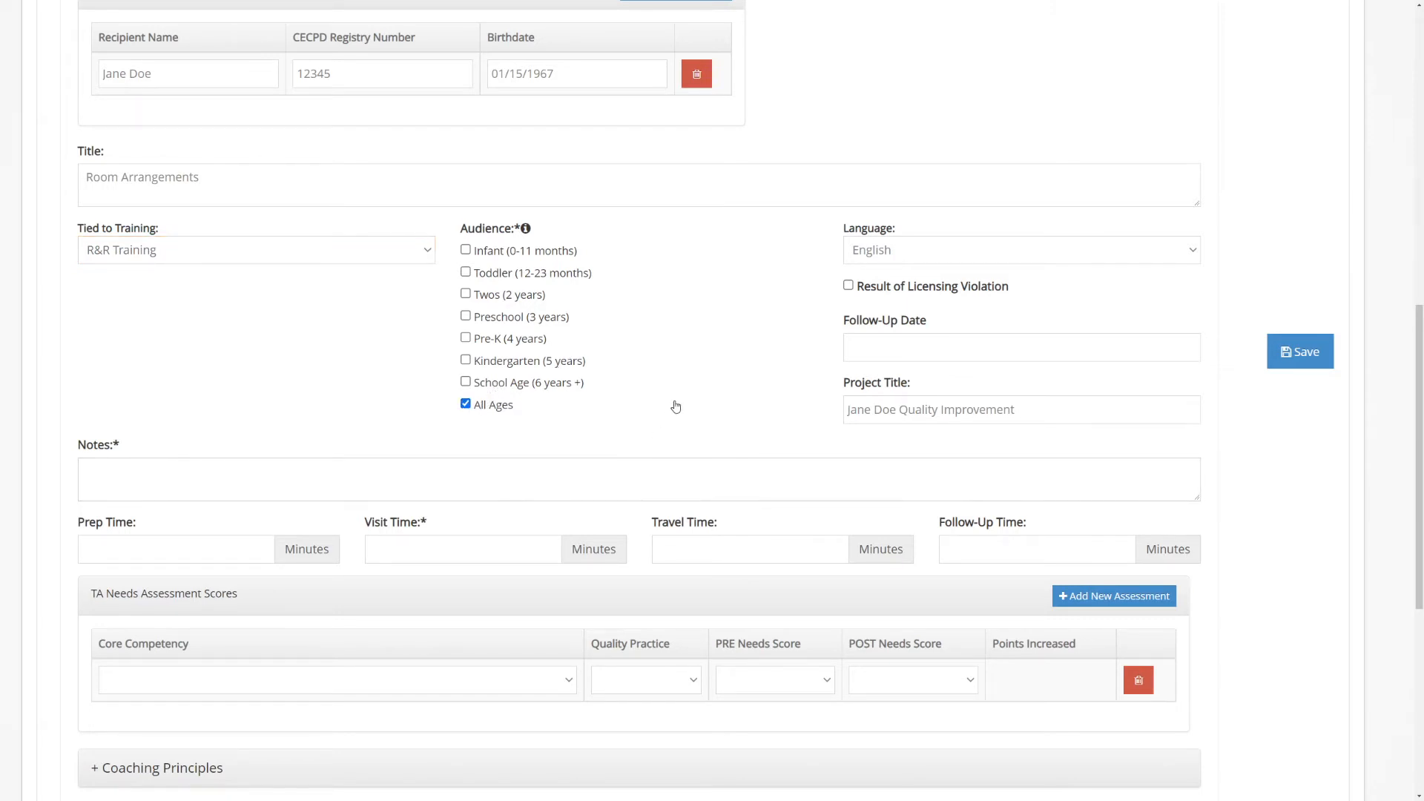
{"action": "left_click", "coordinate": [1198, 253]}
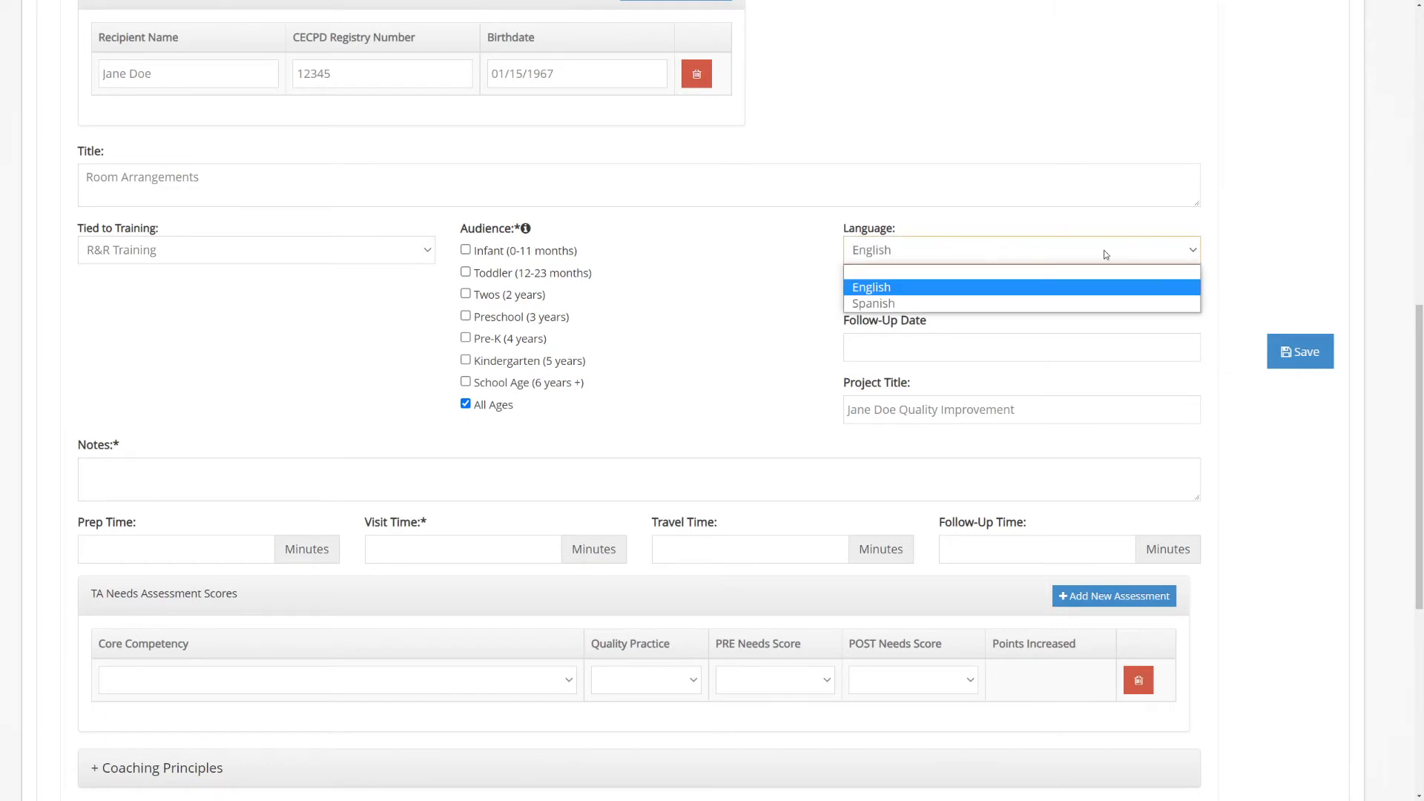
{"action": "left_click", "coordinate": [888, 289]}
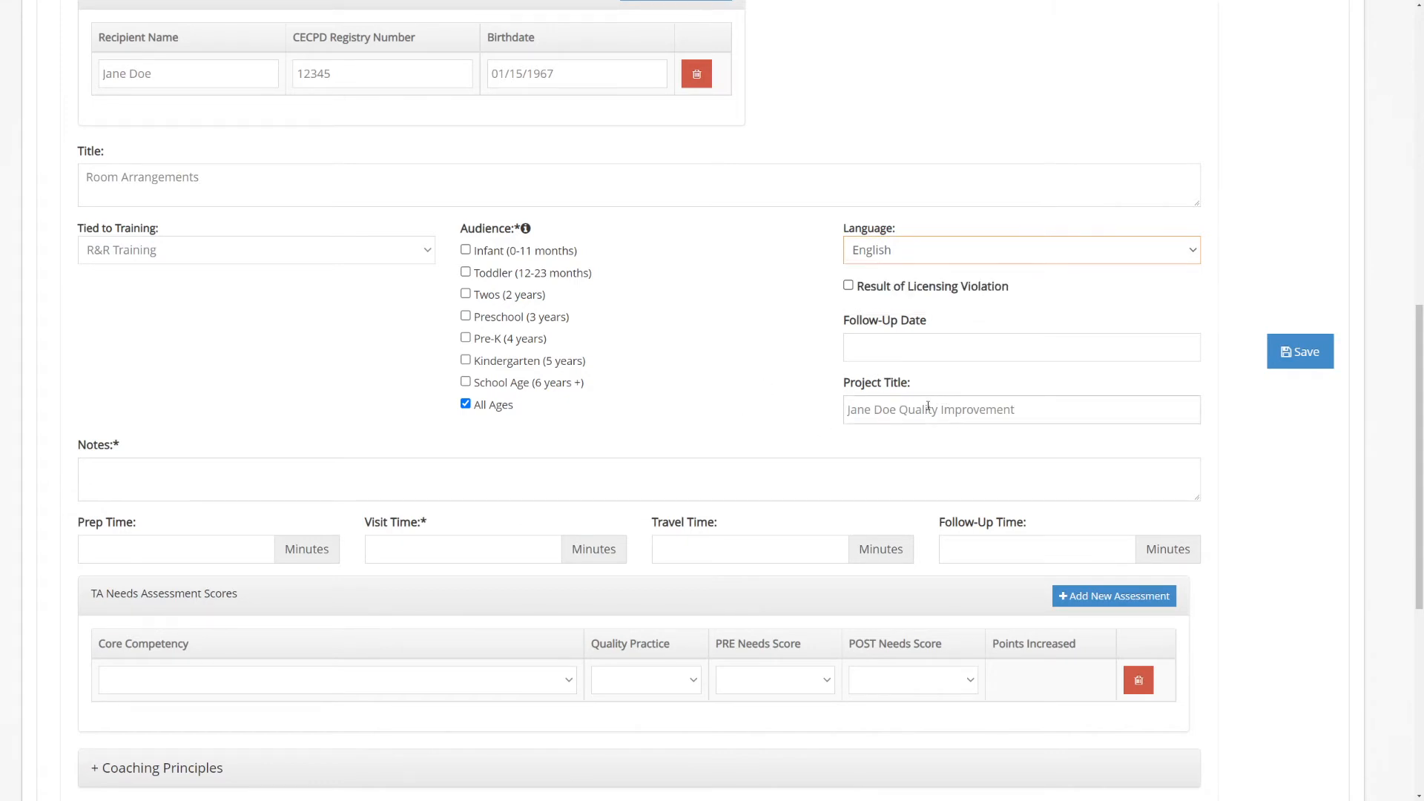
Set the follow-up date to 07/09/2021 and enter "Professional notes on visit." as the visit's notes
{"action": "left_click", "coordinate": [906, 349]}
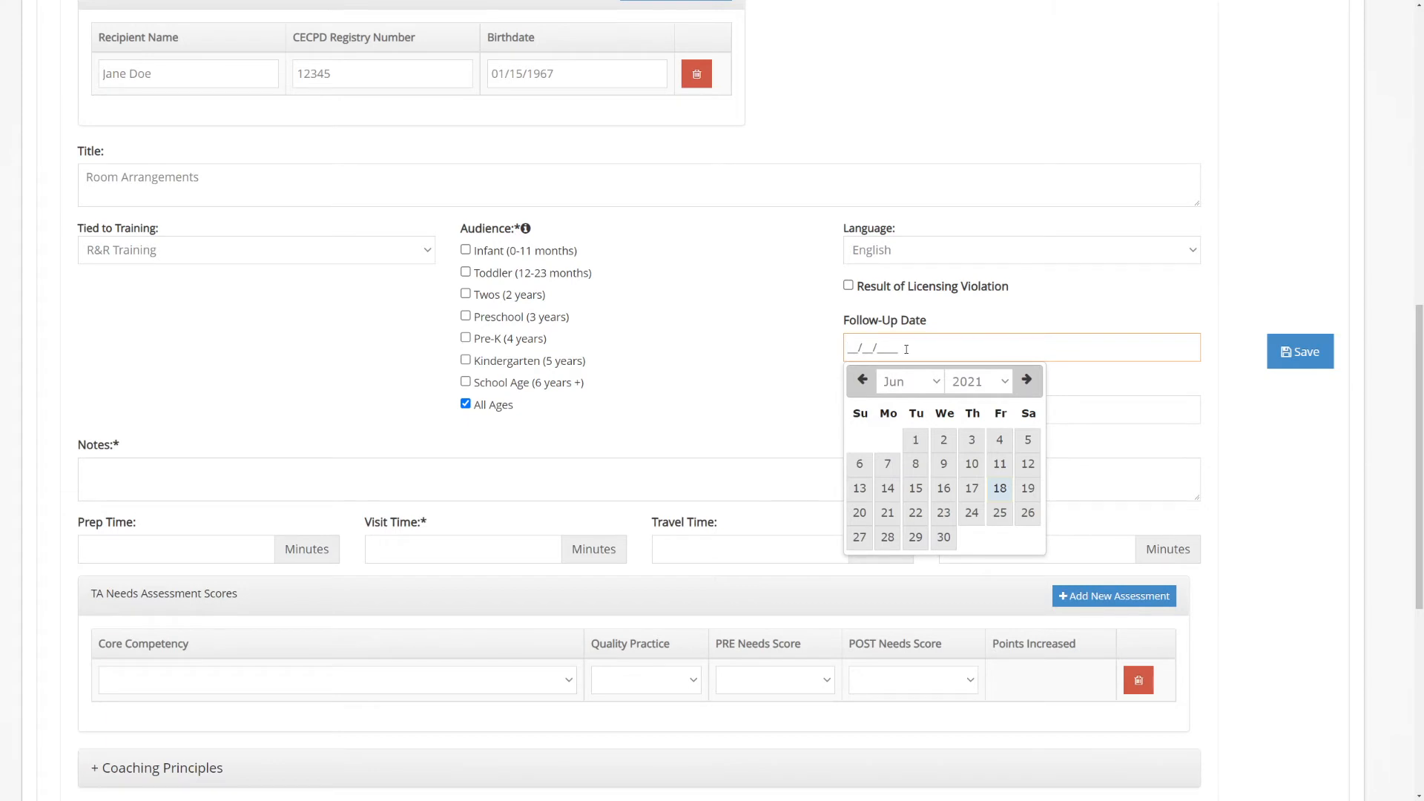
{"action": "left_click", "coordinate": [1029, 384]}
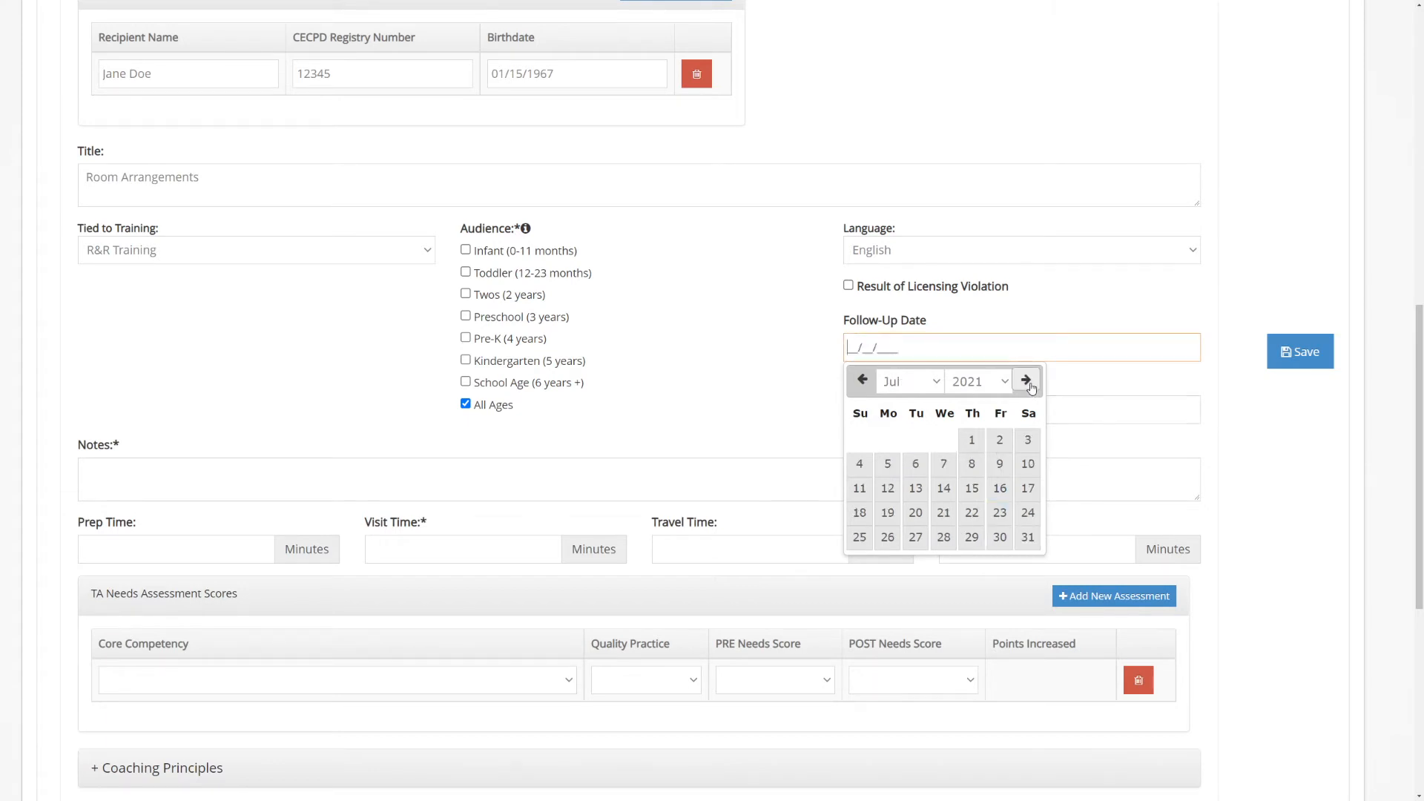
{"action": "left_click", "coordinate": [1000, 465]}
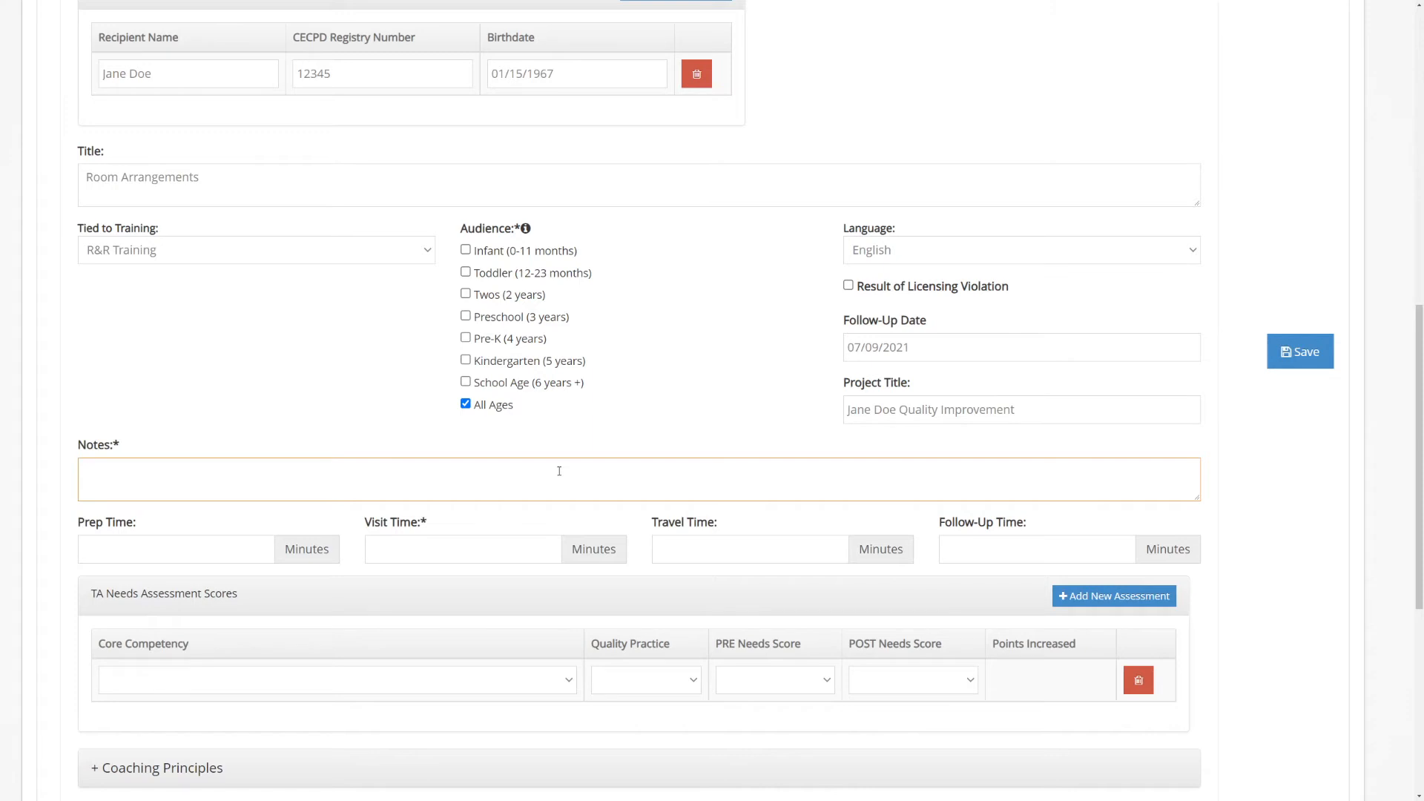
{"action": "type", "text": "Professional notes on visit."}
Record 15 minutes of prep time, 90 of visit time, 20 of travel time and 10 of follow-up time
{"action": "scroll", "coordinate": [559, 471], "scroll_direction": "down", "scroll_amount": 4}
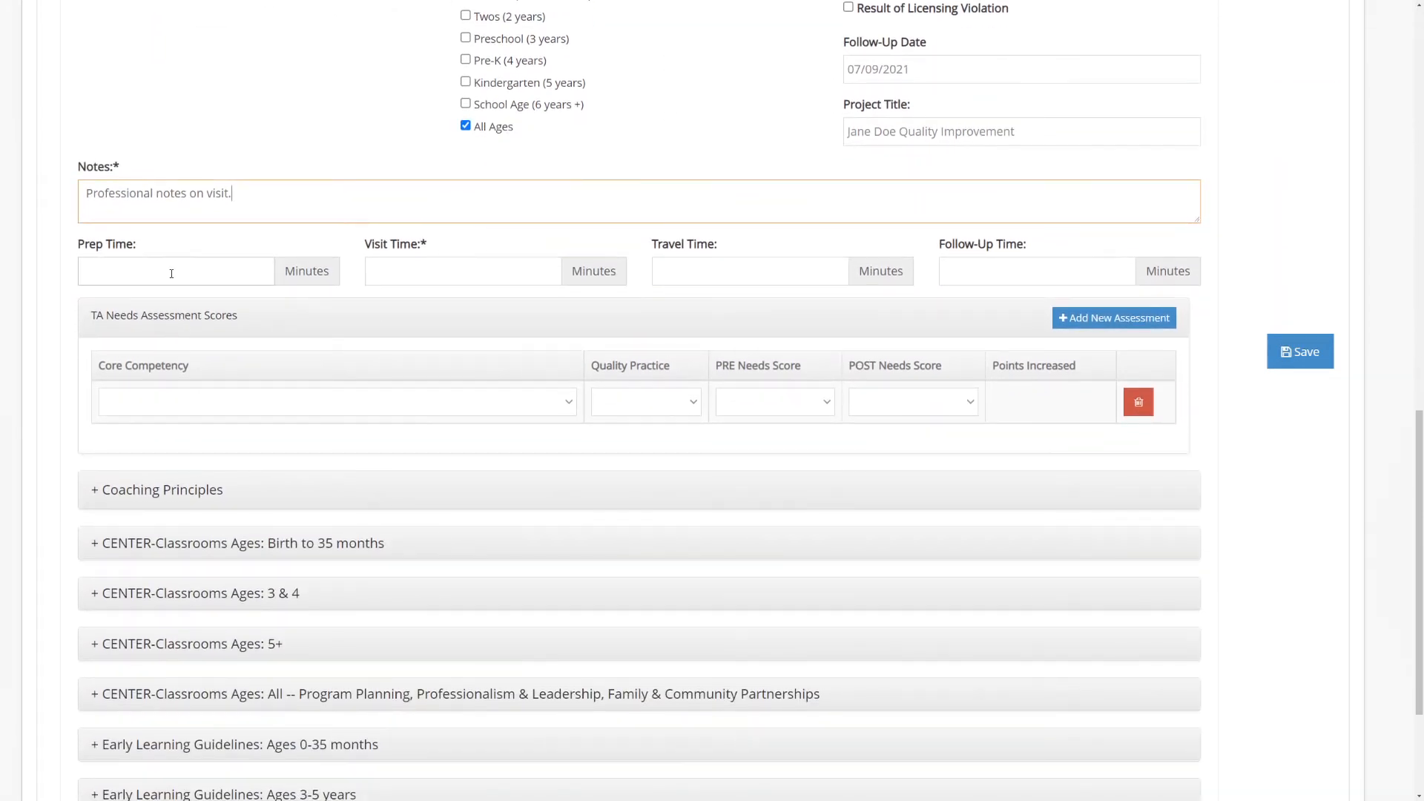
{"action": "left_click", "coordinate": [171, 274]}
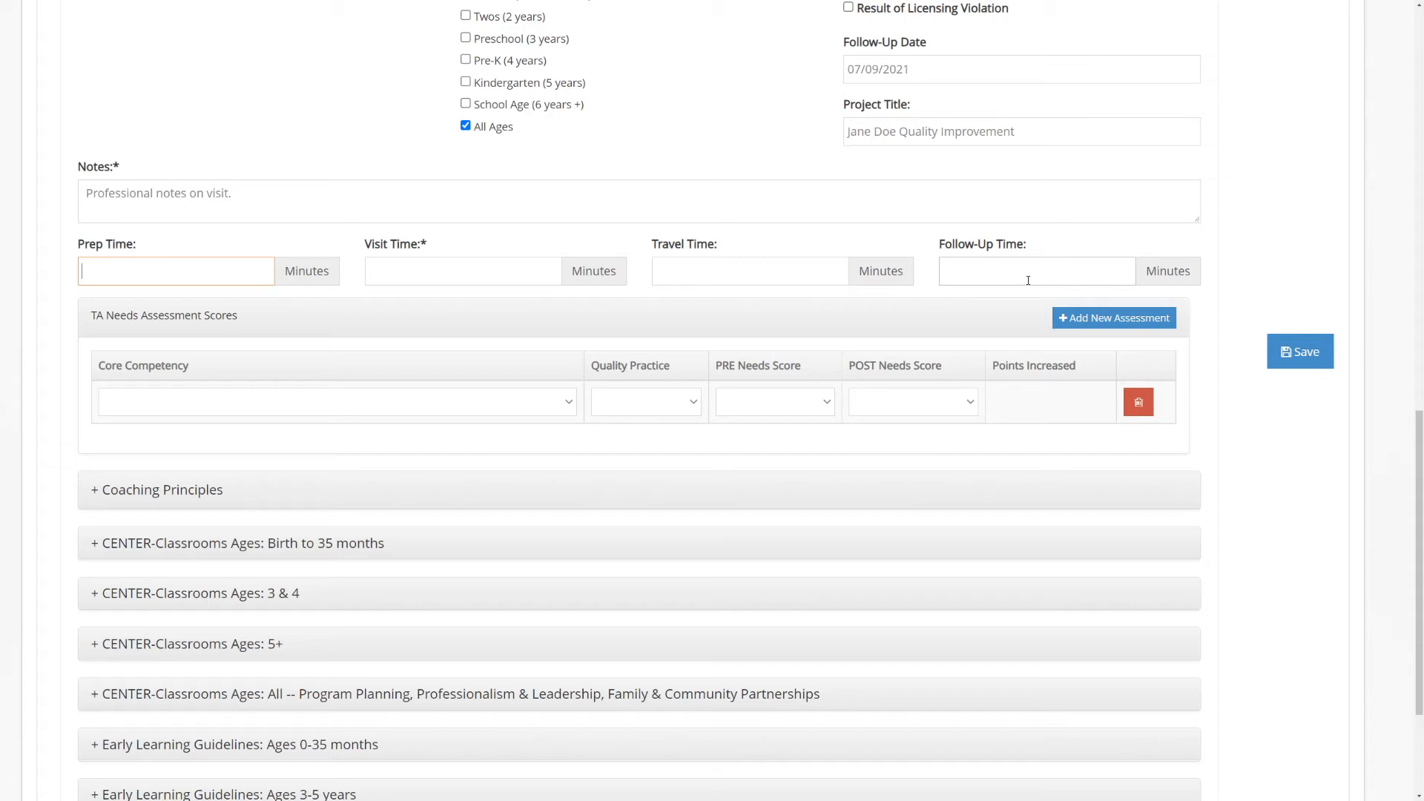
{"action": "type", "text": "15"}
{"action": "key", "text": "Tab"}
{"action": "type", "text": "90"}
{"action": "key", "text": "Tab"}
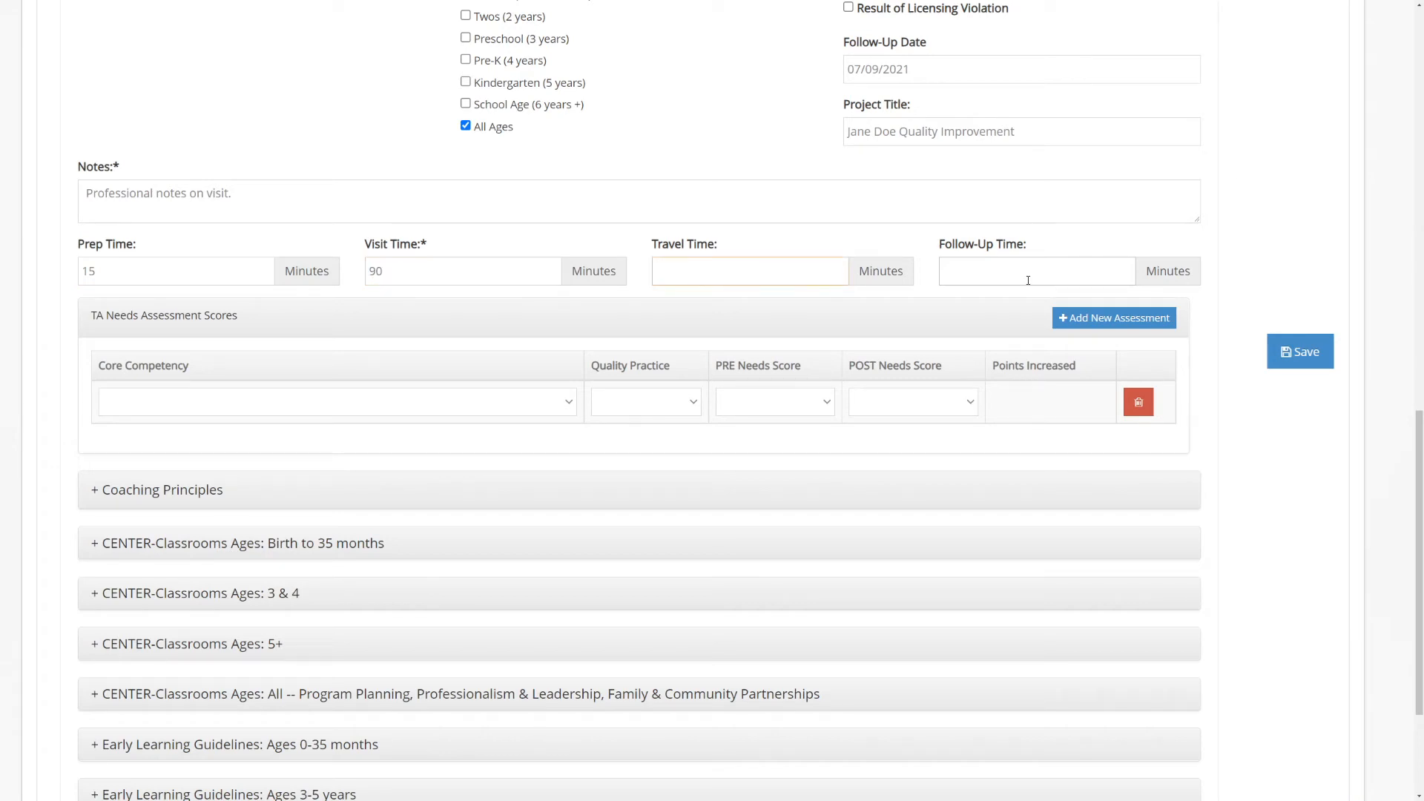
{"action": "type", "text": "20"}
{"action": "type", "text": "10"}
{"action": "left_click", "coordinate": [748, 272]}
Assign the needs assessment competency 8: Learning Environments: HEALTH, SAFETY and NUTRITION with quality practice 8a: Equipment and space encourage physical development
{"action": "left_click", "coordinate": [569, 404]}
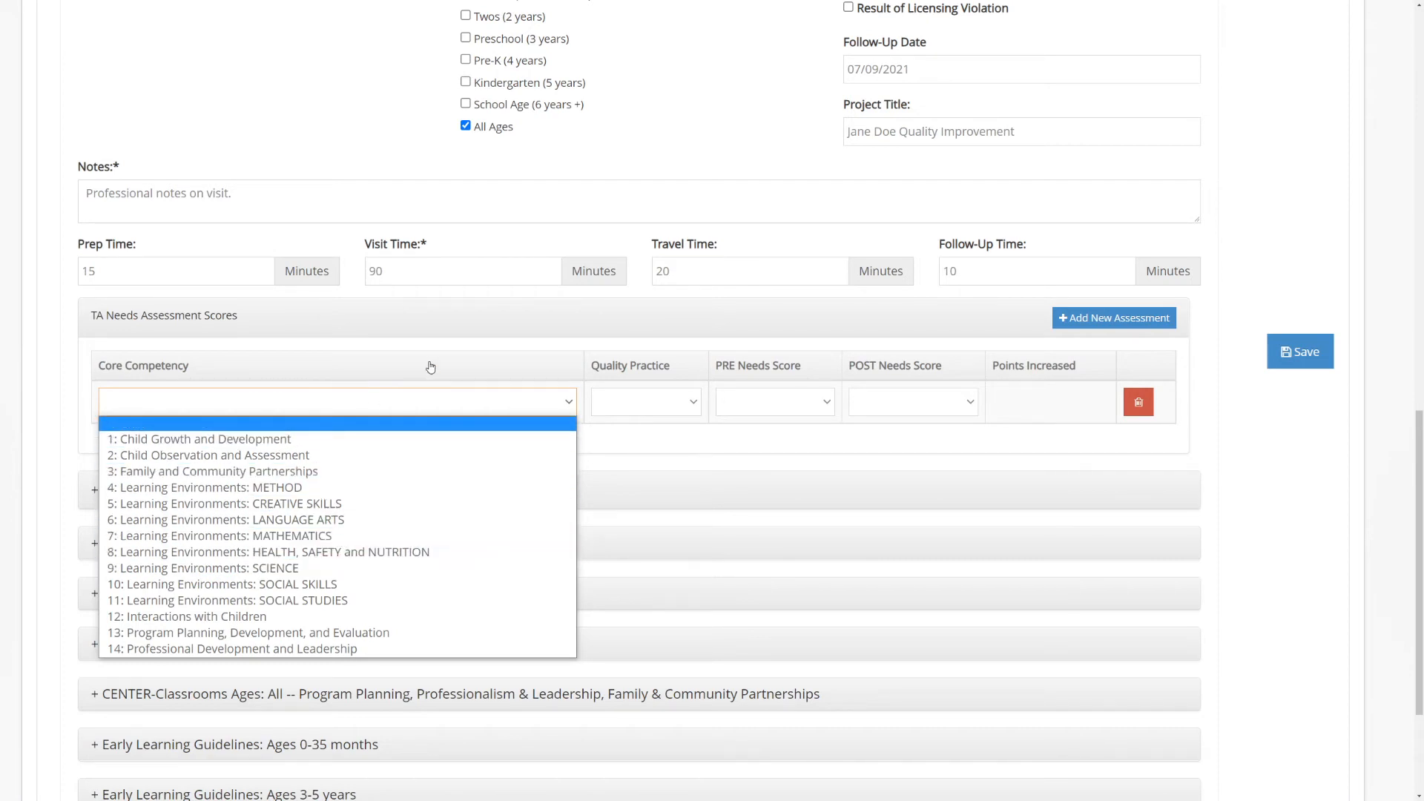
{"action": "scroll", "coordinate": [431, 367], "scroll_direction": "up", "scroll_amount": 3}
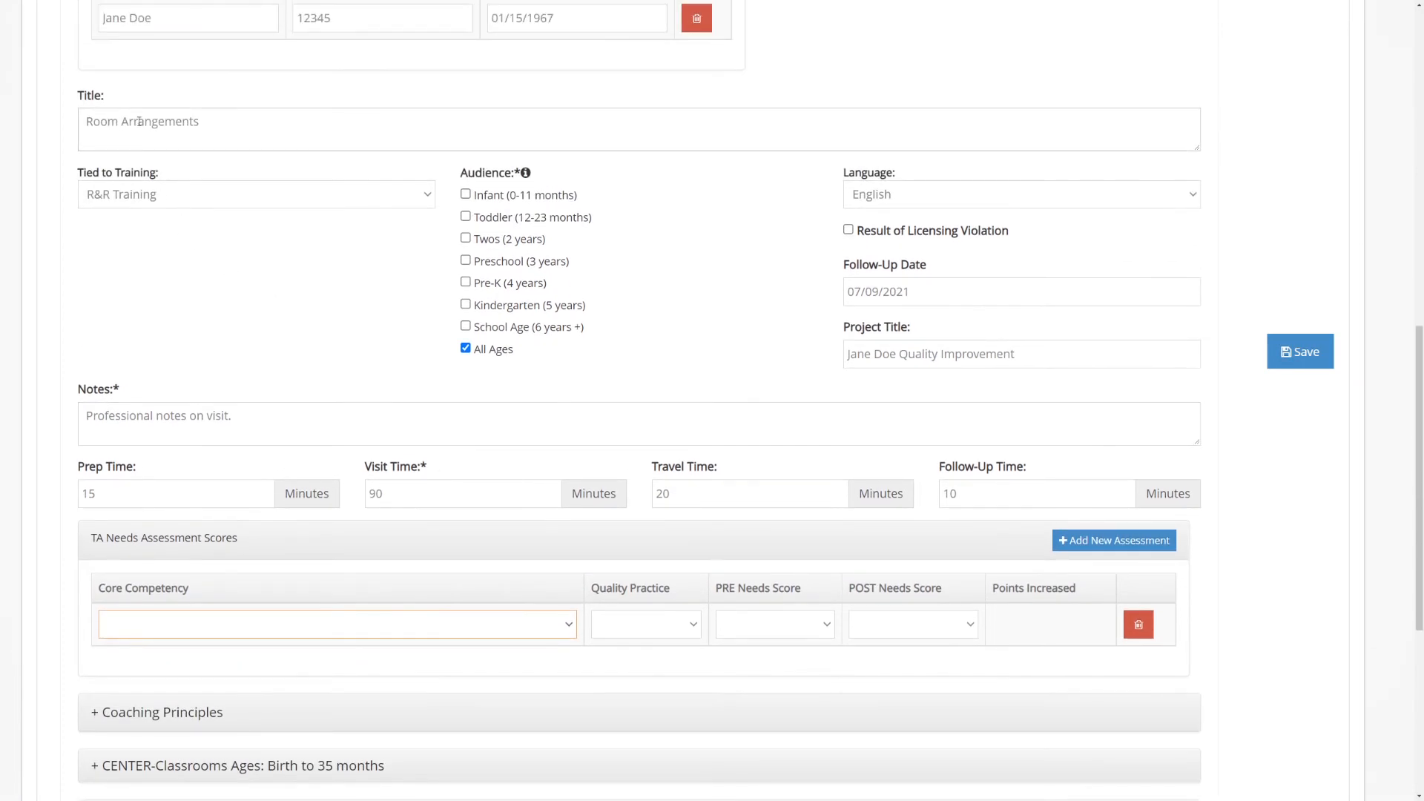
{"action": "left_click", "coordinate": [255, 626]}
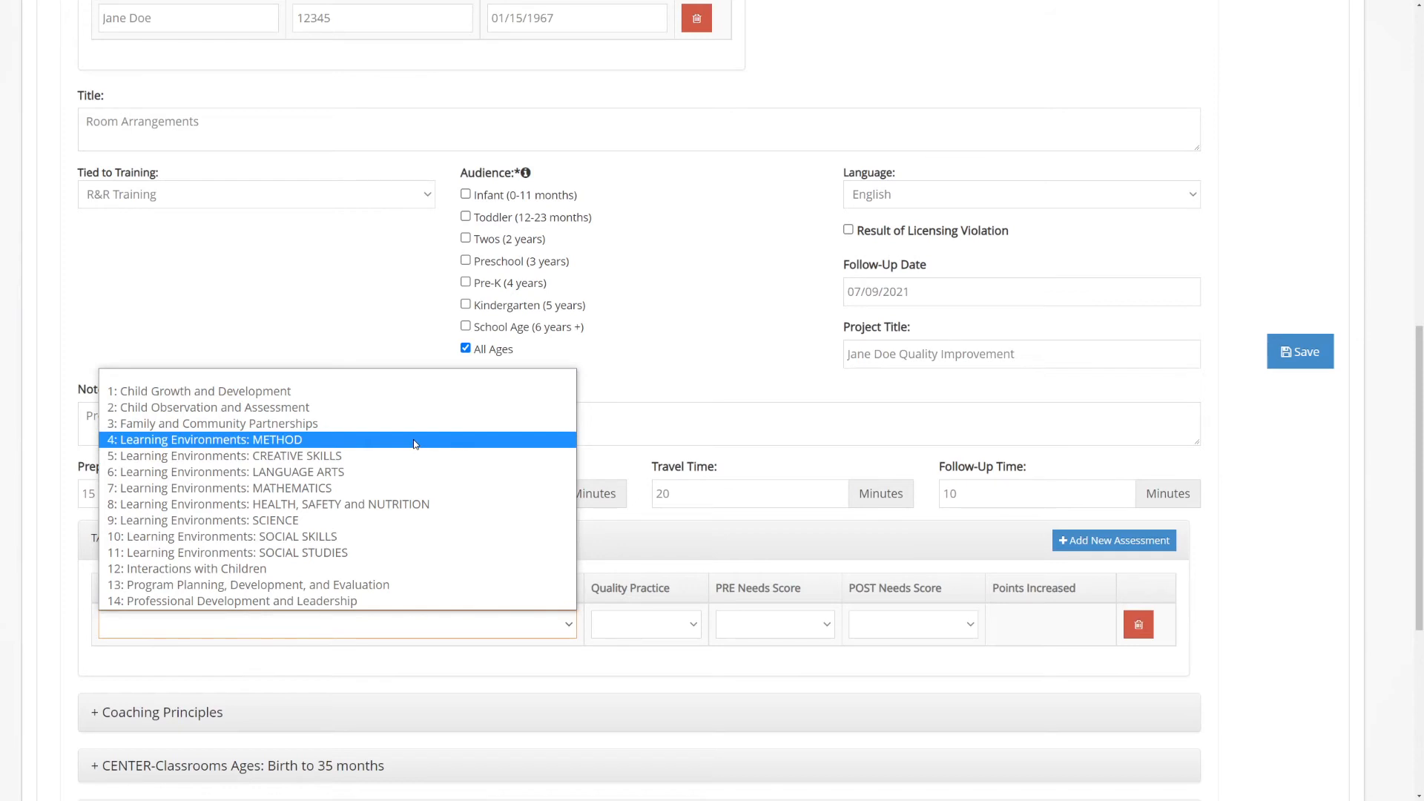
{"action": "left_click", "coordinate": [416, 503]}
{"action": "left_click", "coordinate": [548, 626]}
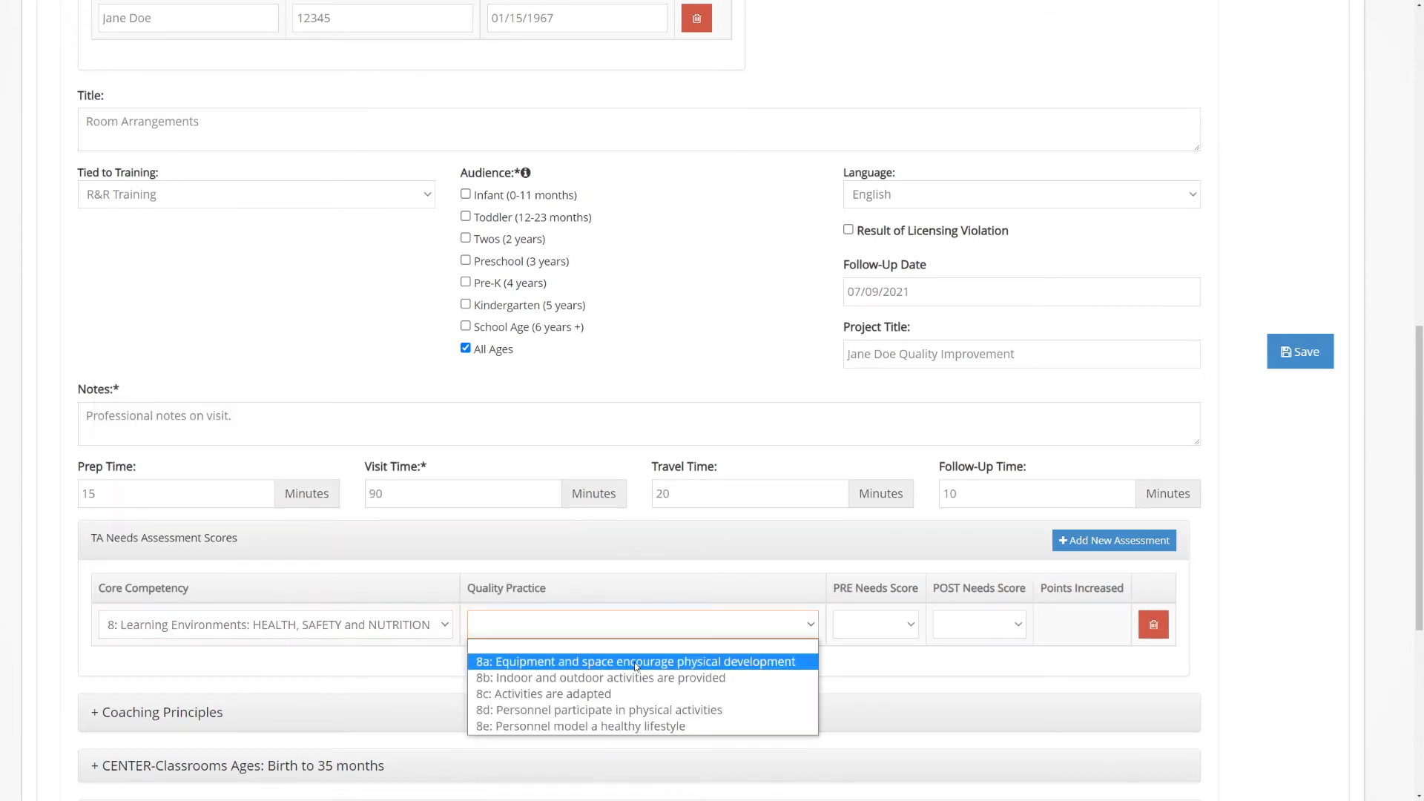
{"action": "left_click", "coordinate": [775, 664]}
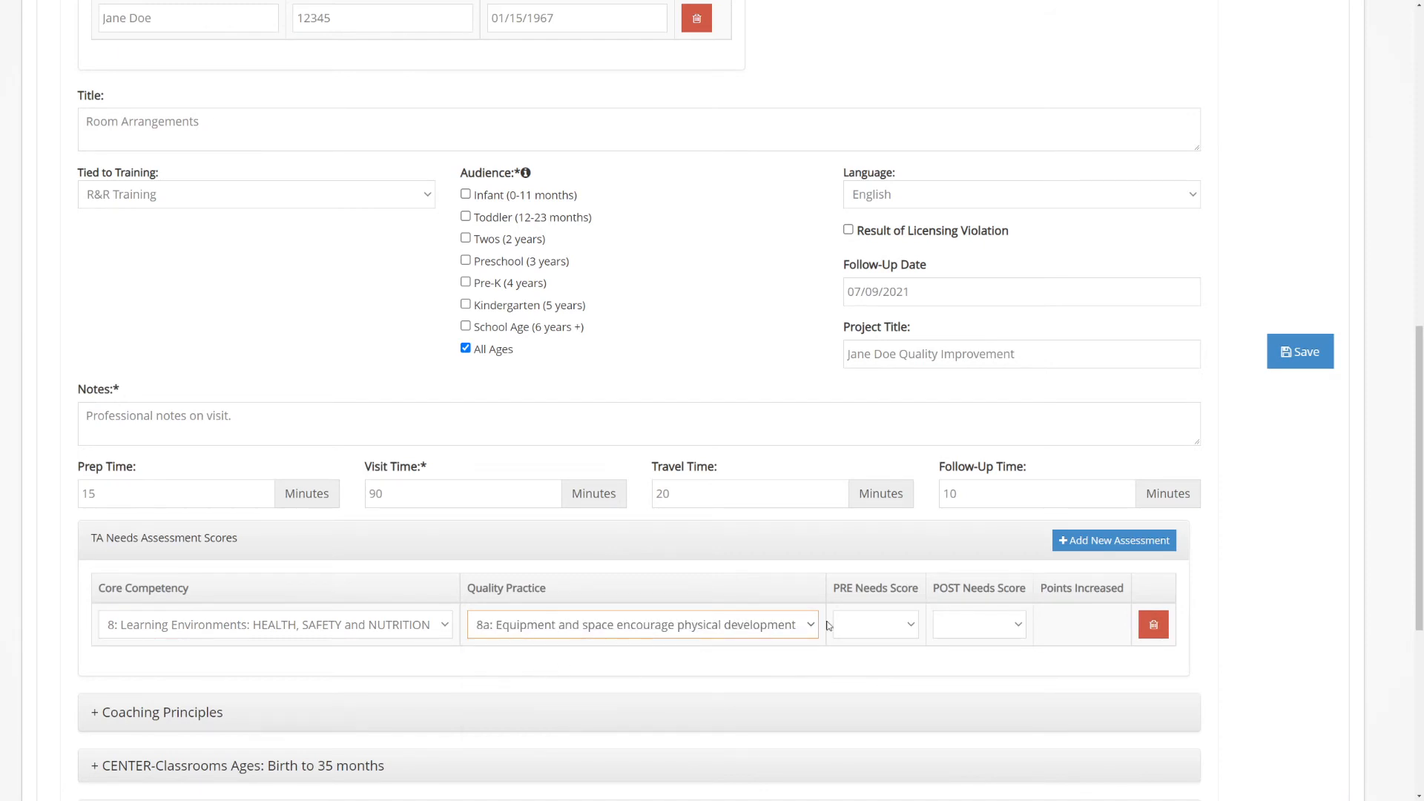
Score the needs assessment 1 for PRE and 3 for POST
{"action": "scroll", "coordinate": [908, 638], "scroll_direction": "down", "scroll_amount": 3}
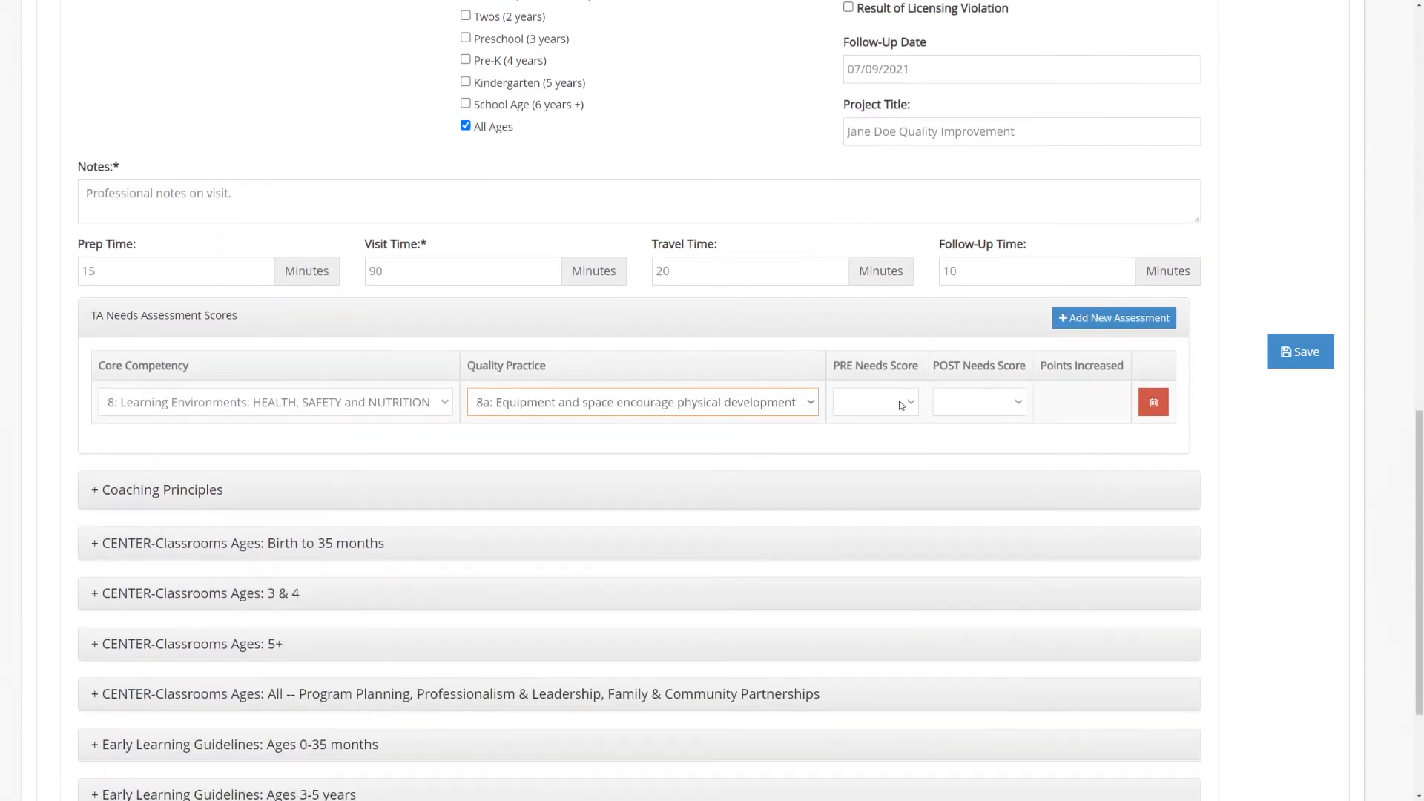
{"action": "left_click", "coordinate": [899, 401]}
{"action": "left_click", "coordinate": [890, 443]}
{"action": "left_click", "coordinate": [977, 402]}
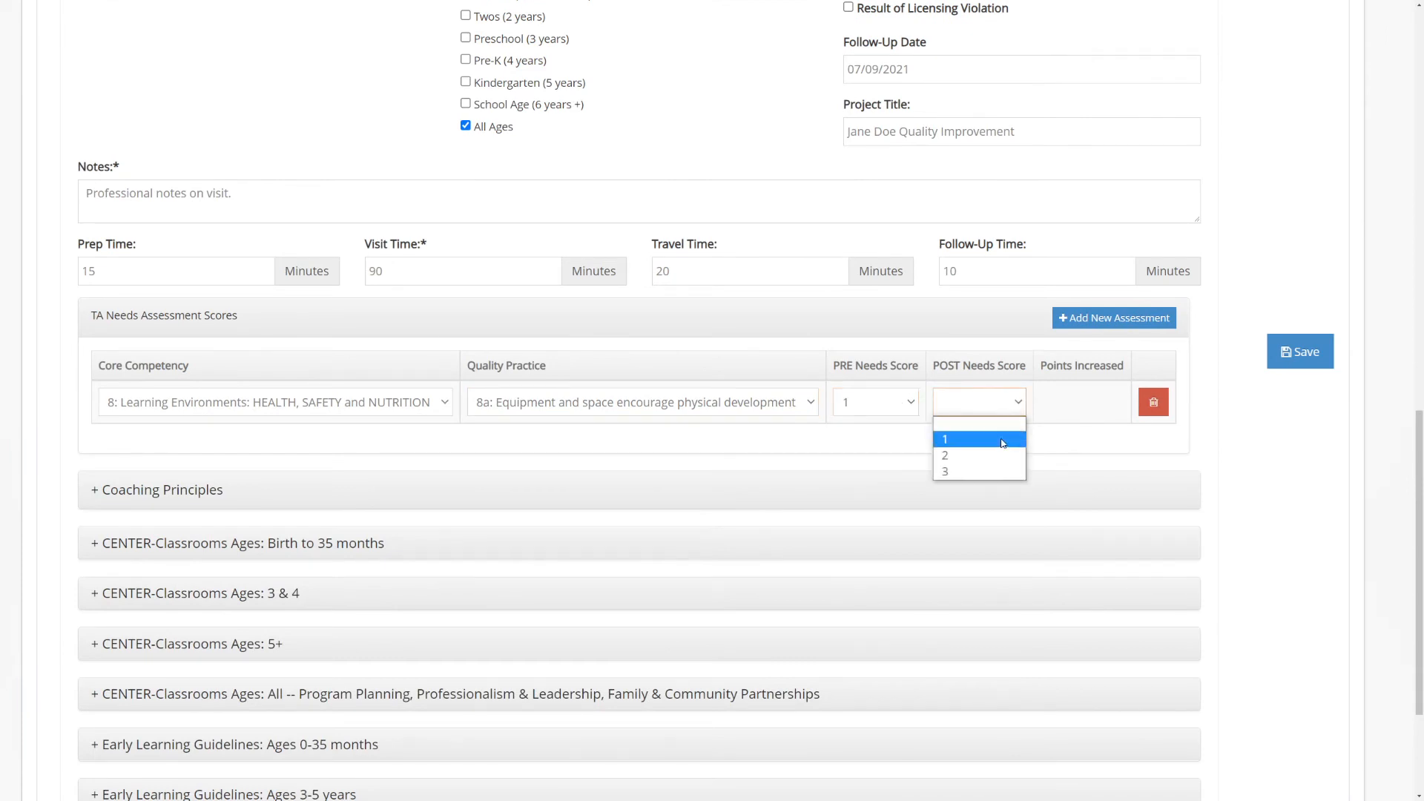
{"action": "left_click", "coordinate": [986, 470]}
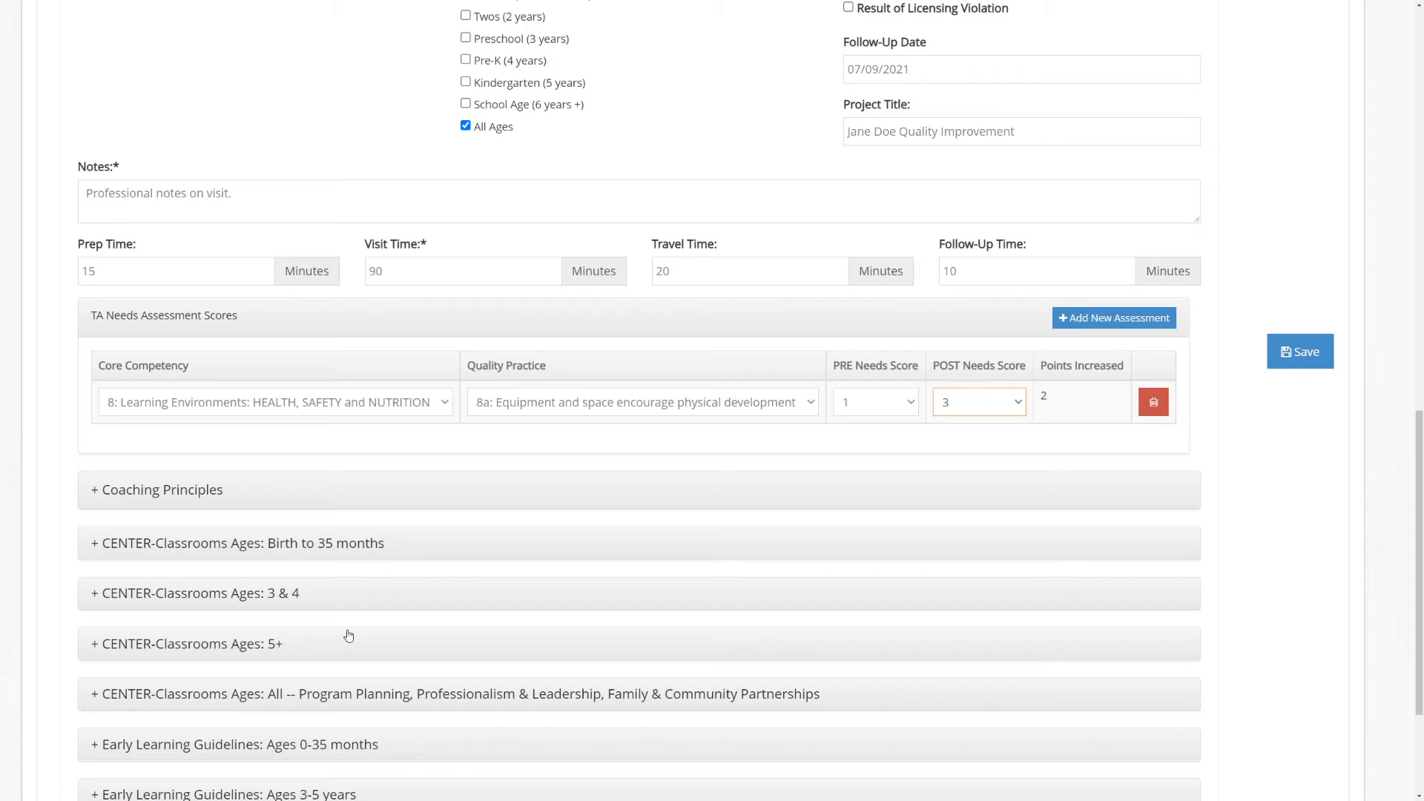
Expand the CENTER-Classrooms checklists for Birth to 35 months, Ages 3 & 4, Ages 5+ and All
{"action": "scroll", "coordinate": [494, 404], "scroll_direction": "down", "scroll_amount": 3}
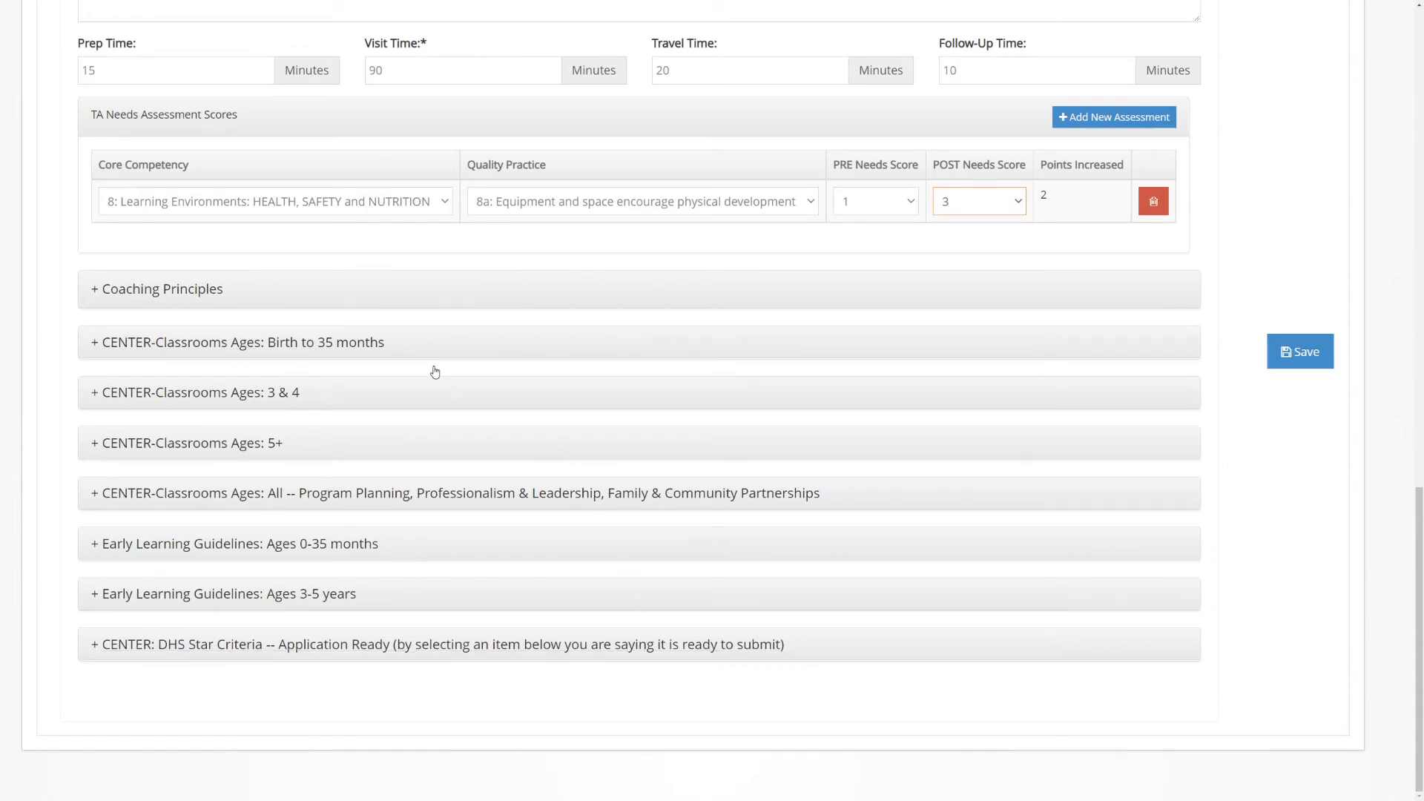
{"action": "left_click", "coordinate": [348, 343]}
{"action": "scroll", "coordinate": [356, 356], "scroll_direction": "down", "scroll_amount": 5}
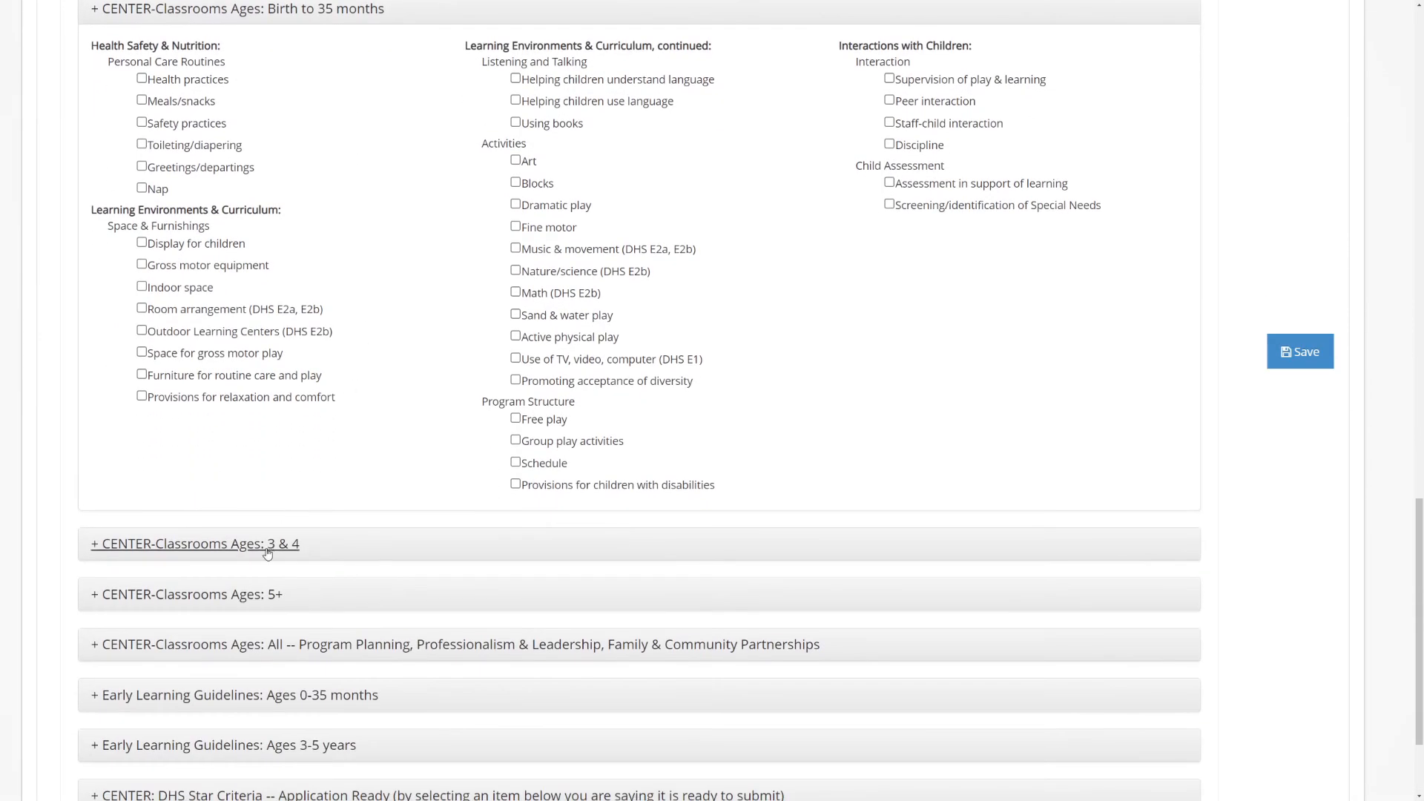
{"action": "left_click", "coordinate": [267, 553]}
{"action": "scroll", "coordinate": [297, 430], "scroll_direction": "down", "scroll_amount": 5}
{"action": "left_click", "coordinate": [217, 593]}
{"action": "scroll", "coordinate": [349, 435], "scroll_direction": "down", "scroll_amount": 1}
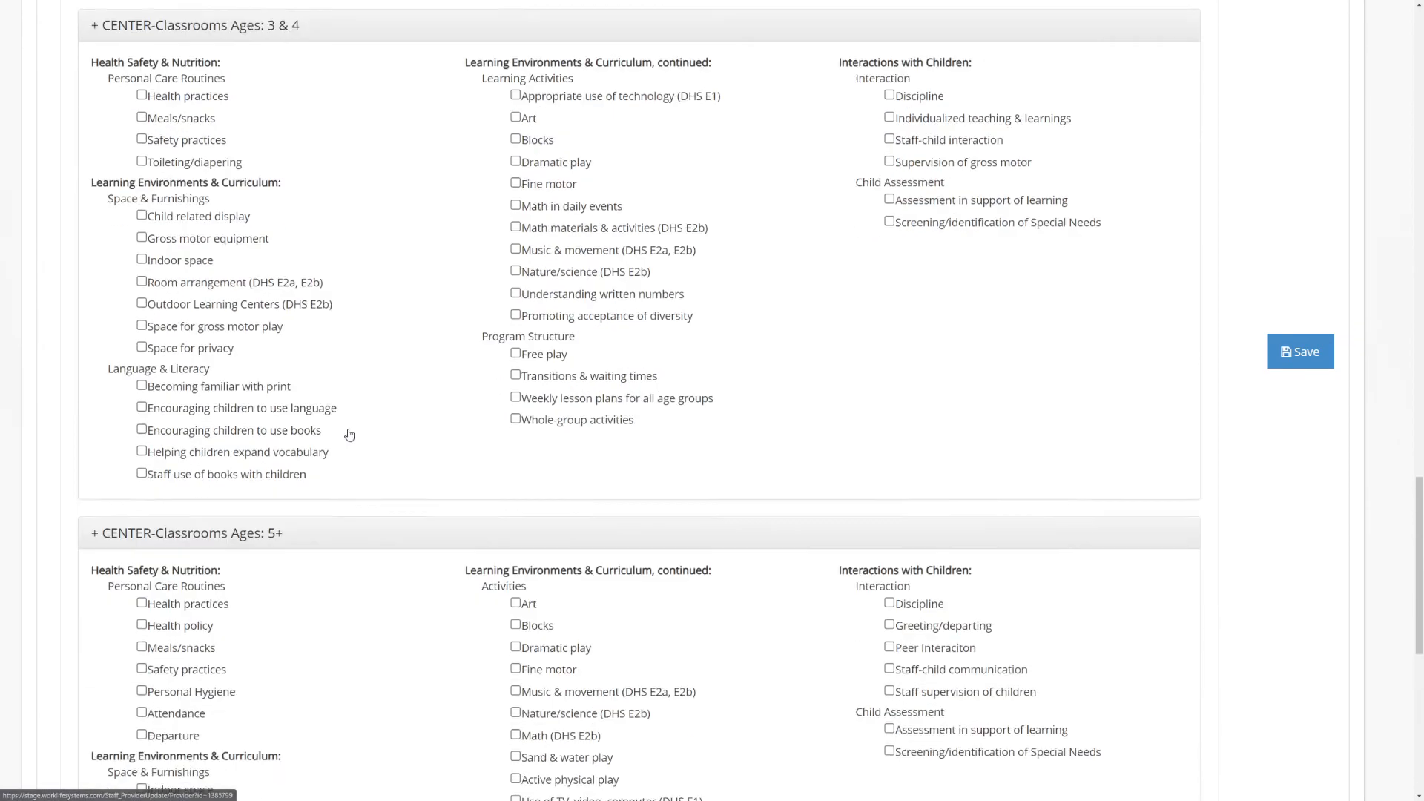
{"action": "scroll", "coordinate": [349, 434], "scroll_direction": "down", "scroll_amount": 6}
{"action": "left_click", "coordinate": [356, 692]}
{"action": "scroll", "coordinate": [369, 398], "scroll_direction": "down", "scroll_amount": 7}
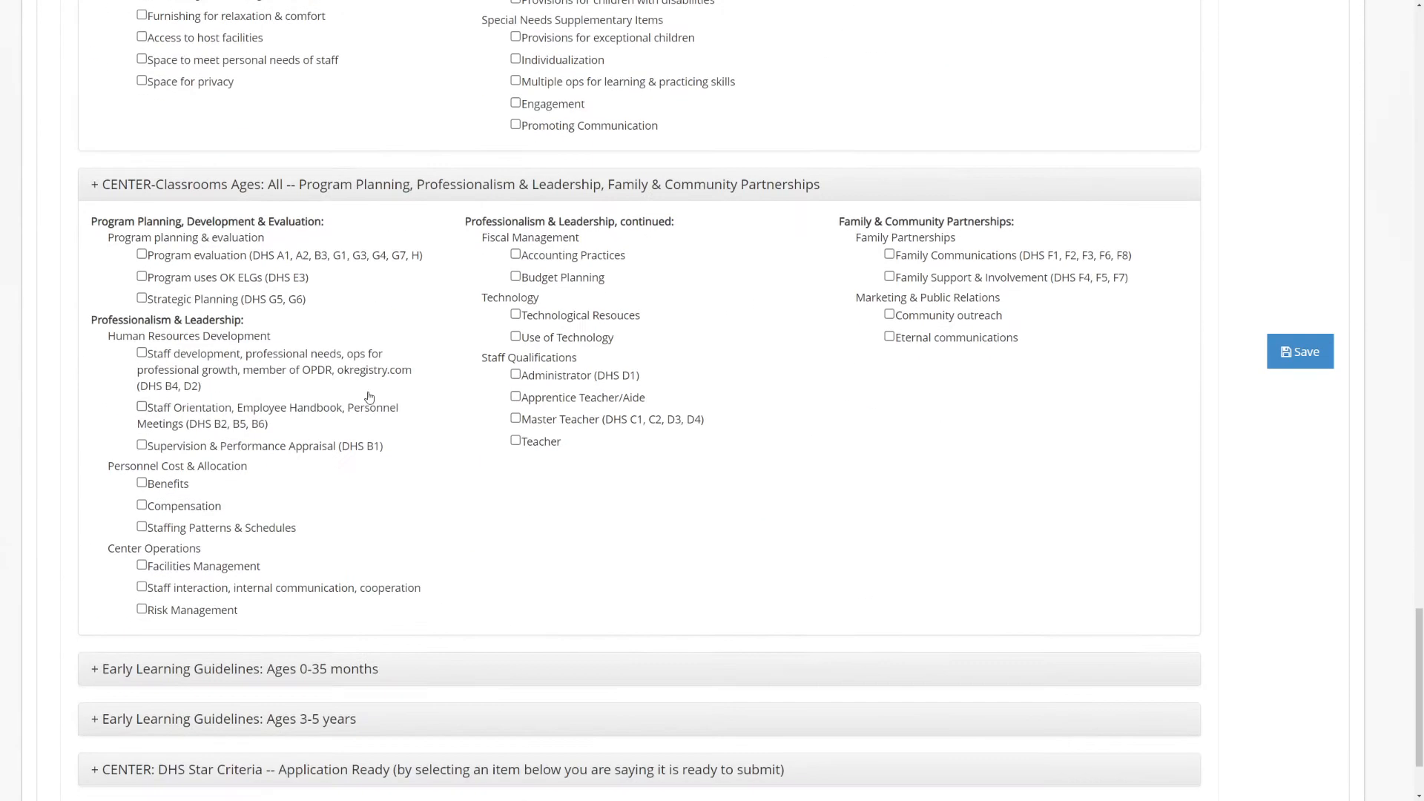
Expand the Early Learning Guidelines checklists for Ages 0-35 months and Ages 3-5 years
{"action": "left_click", "coordinate": [194, 670]}
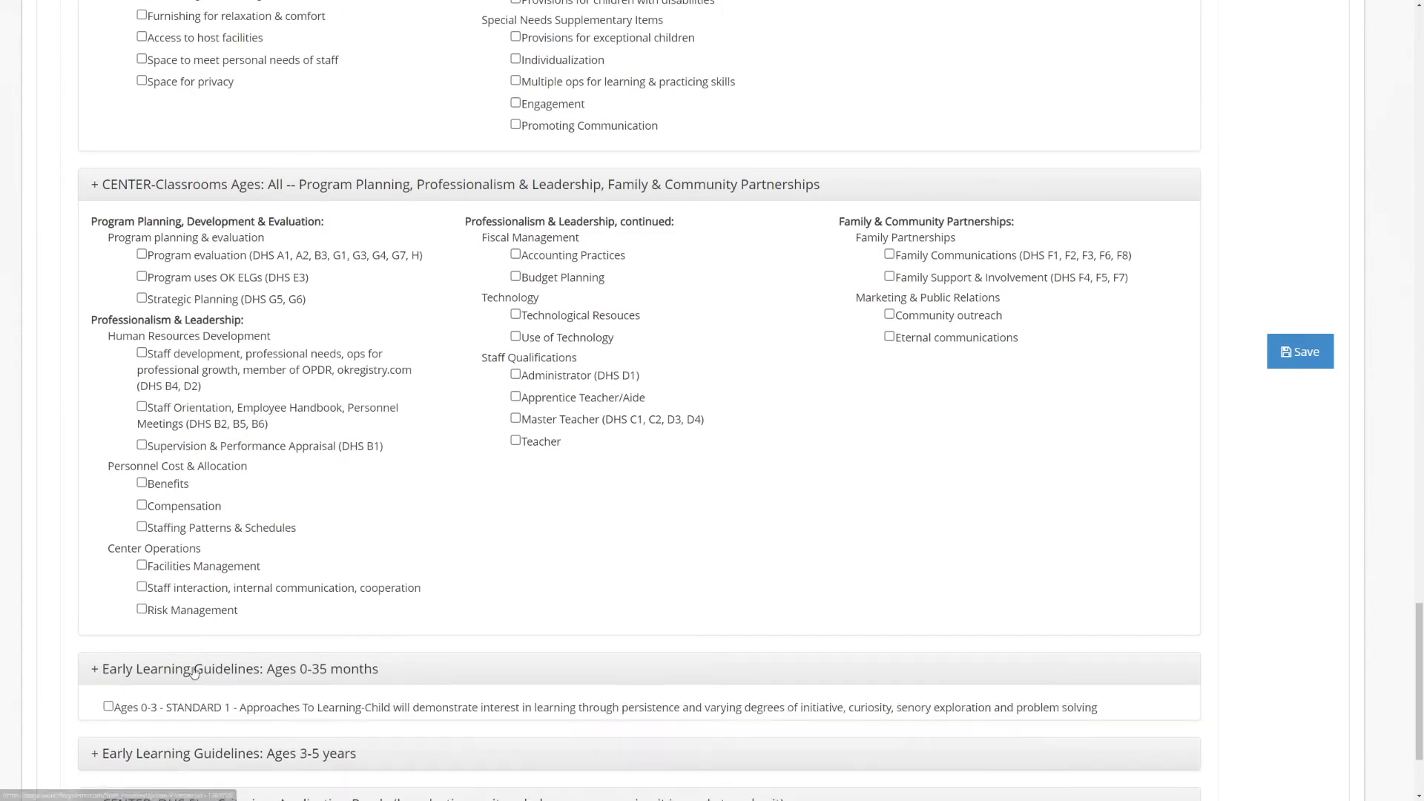
{"action": "scroll", "coordinate": [348, 411], "scroll_direction": "down", "scroll_amount": 6}
{"action": "scroll", "coordinate": [289, 569], "scroll_direction": "down", "scroll_amount": 3}
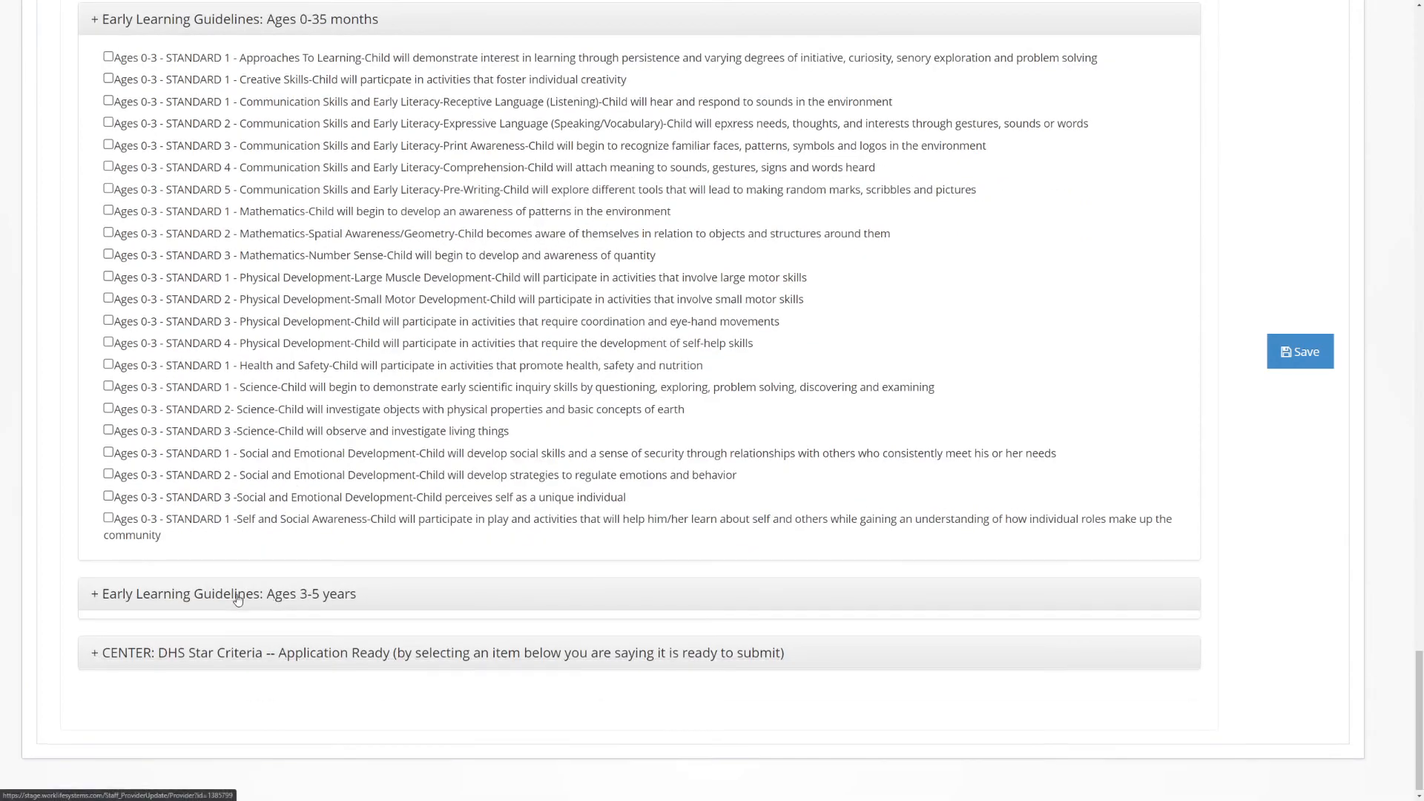
{"action": "left_click", "coordinate": [308, 594]}
{"action": "scroll", "coordinate": [349, 593], "scroll_direction": "down", "scroll_amount": 6}
For Birth to 35 months, mark Display for children, Indoor space, Room arrangement, Furniture for routine care and play, and Provisions for relaxation and comfort
{"action": "scroll", "coordinate": [377, 591], "scroll_direction": "up", "scroll_amount": 20}
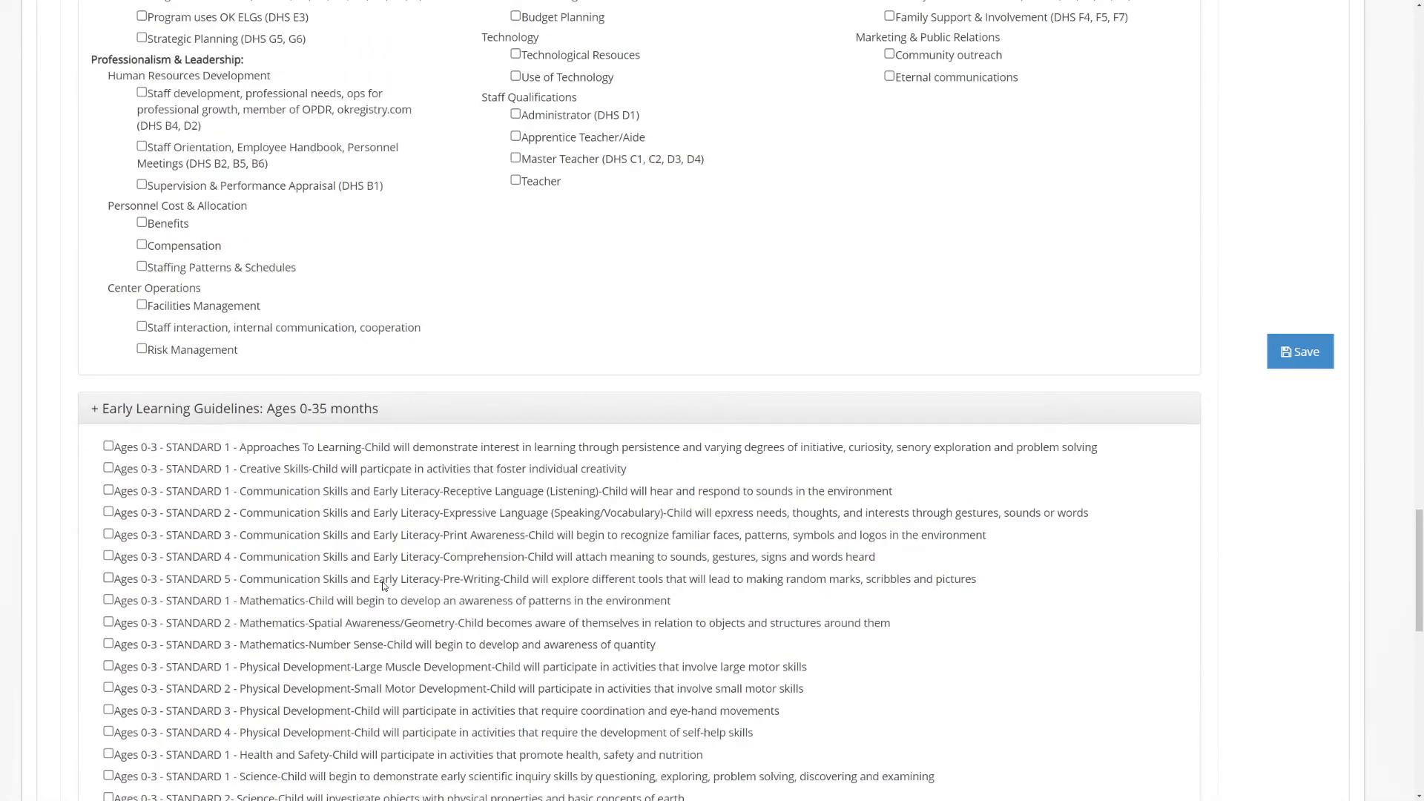
{"action": "scroll", "coordinate": [383, 587], "scroll_direction": "up", "scroll_amount": 9}
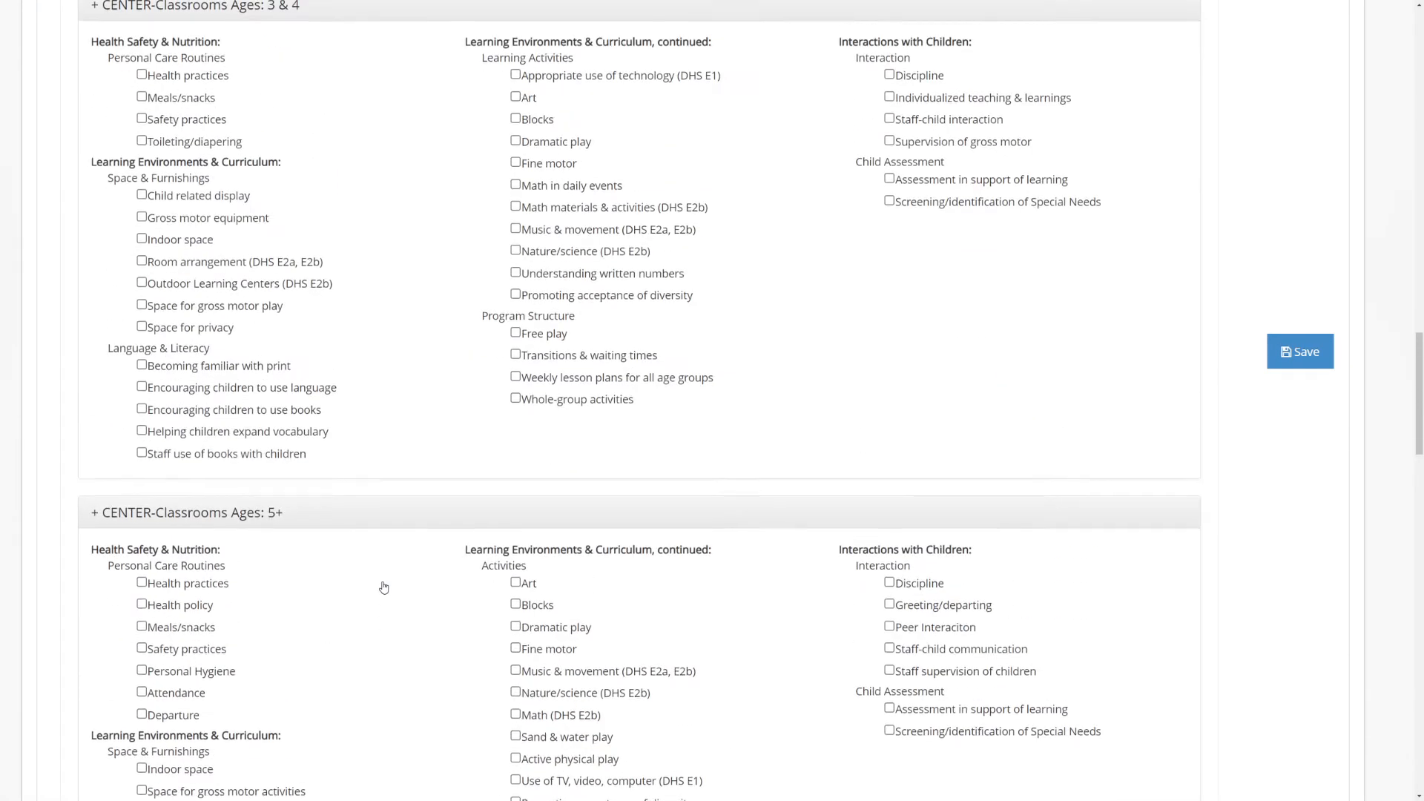
{"action": "scroll", "coordinate": [360, 649], "scroll_direction": "up", "scroll_amount": 6}
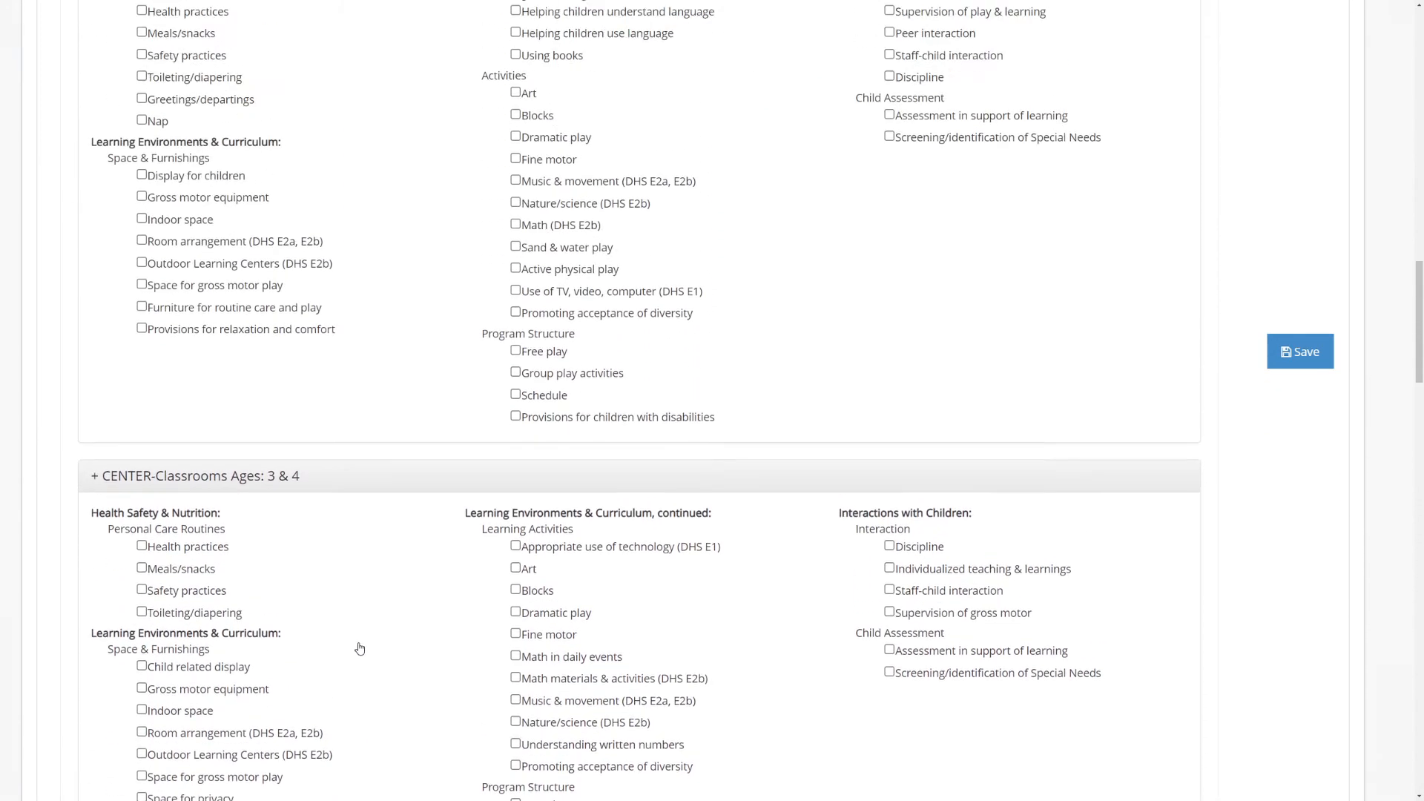
{"action": "scroll", "coordinate": [366, 675], "scroll_direction": "down", "scroll_amount": 1}
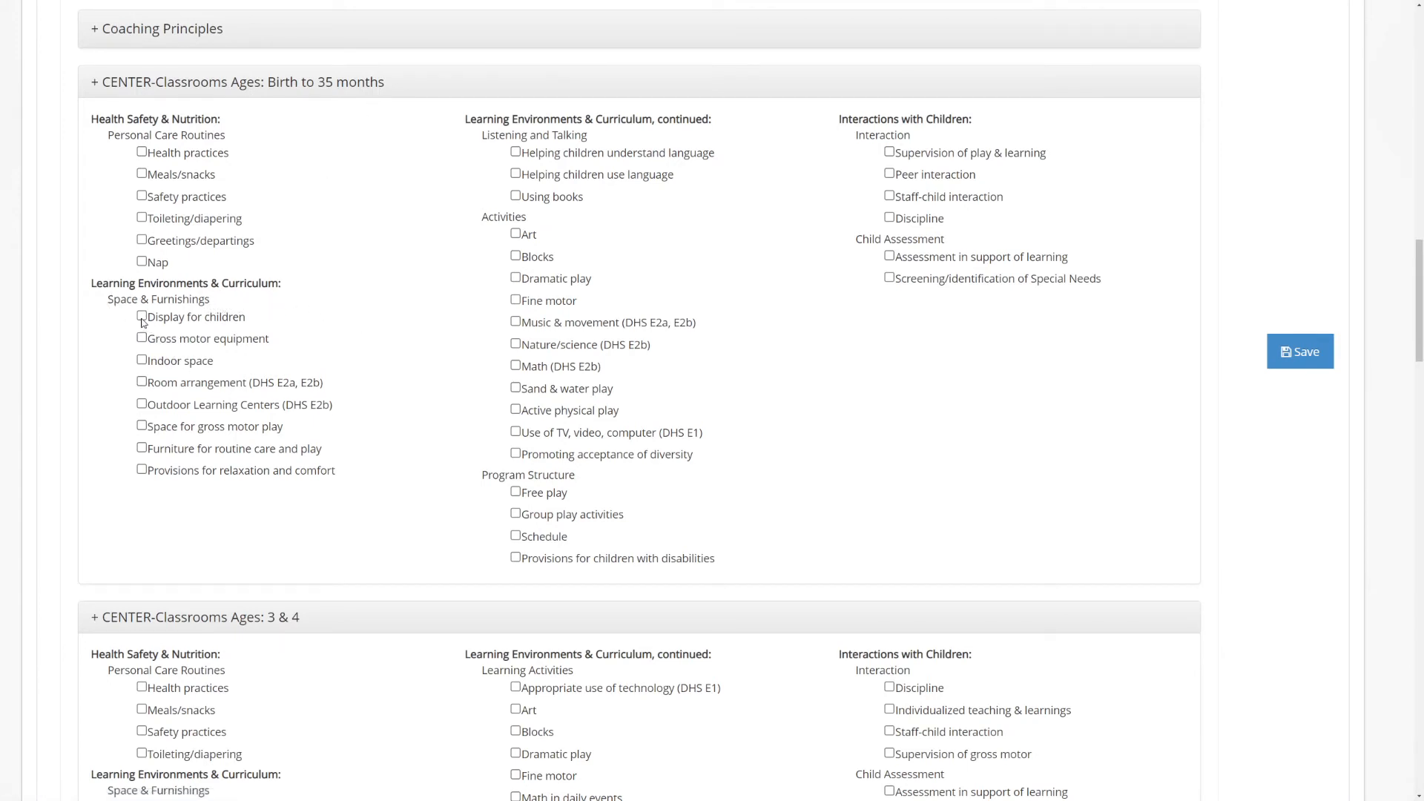
{"action": "left_click", "coordinate": [142, 316]}
{"action": "left_click", "coordinate": [141, 360]}
{"action": "left_click", "coordinate": [142, 381]}
{"action": "left_click", "coordinate": [142, 447]}
{"action": "left_click", "coordinate": [142, 469]}
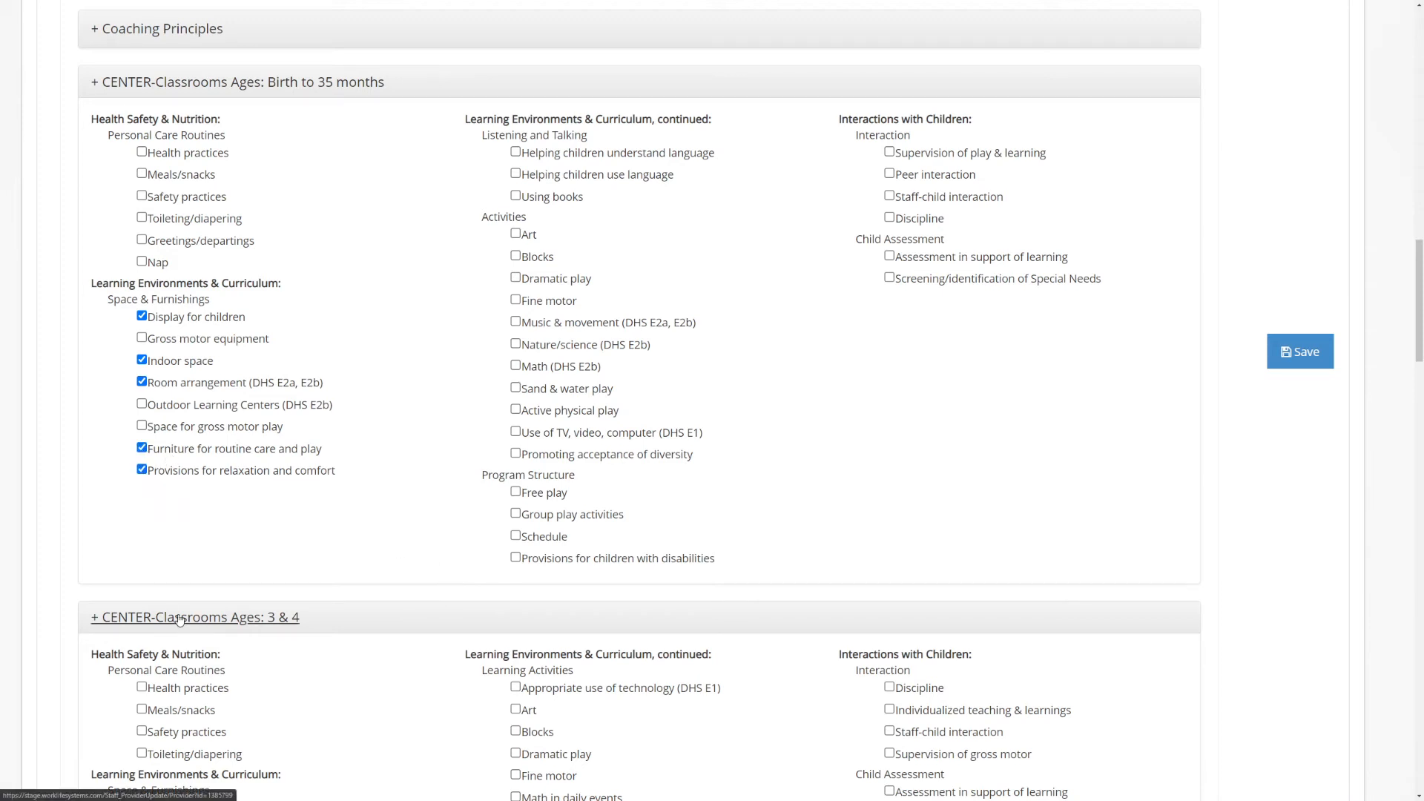
In the Ages 3 & 4 classroom checklist, mark Room arrangement, Indoor space and Space for privacy
{"action": "scroll", "coordinate": [1023, 330], "scroll_direction": "down", "scroll_amount": 5}
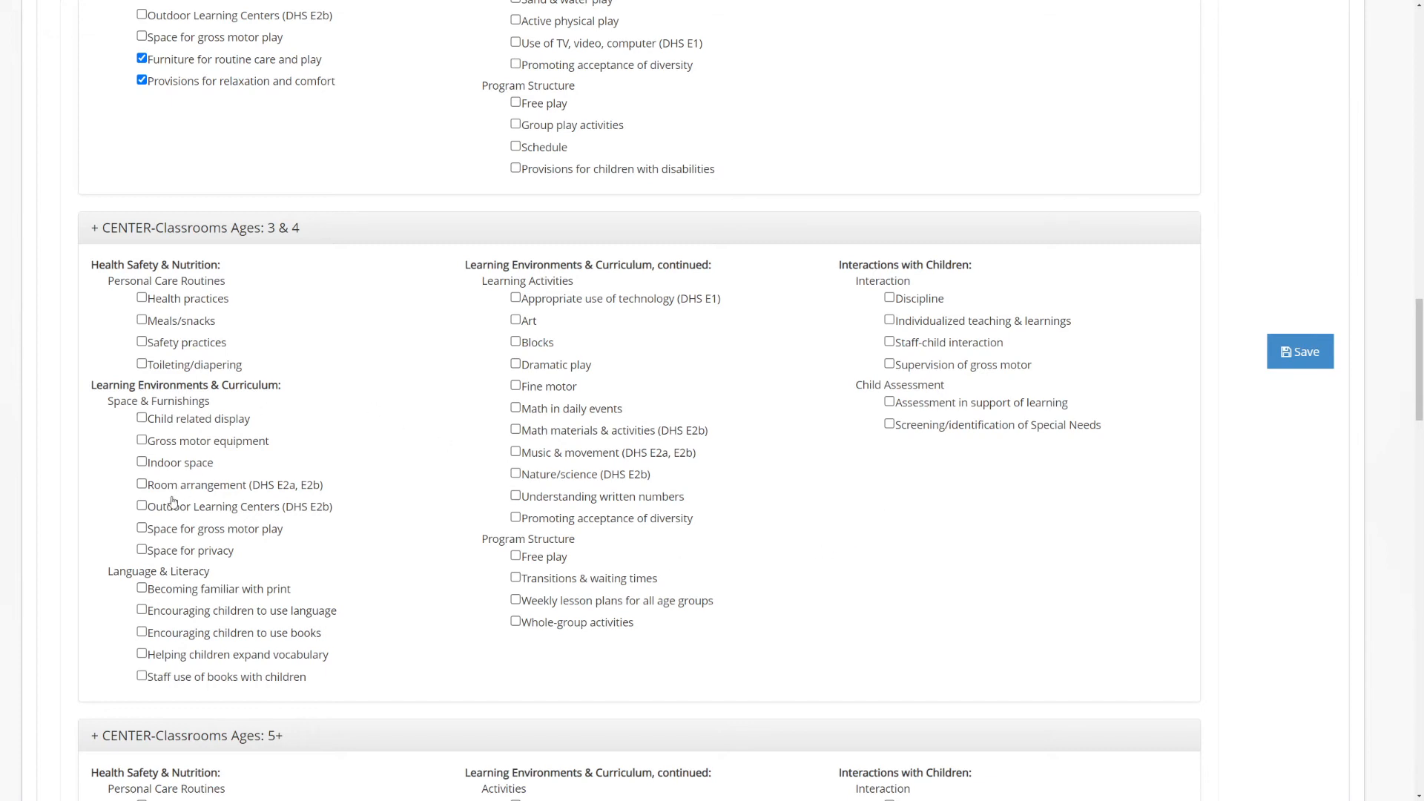
{"action": "left_click", "coordinate": [142, 486]}
{"action": "left_click", "coordinate": [143, 464]}
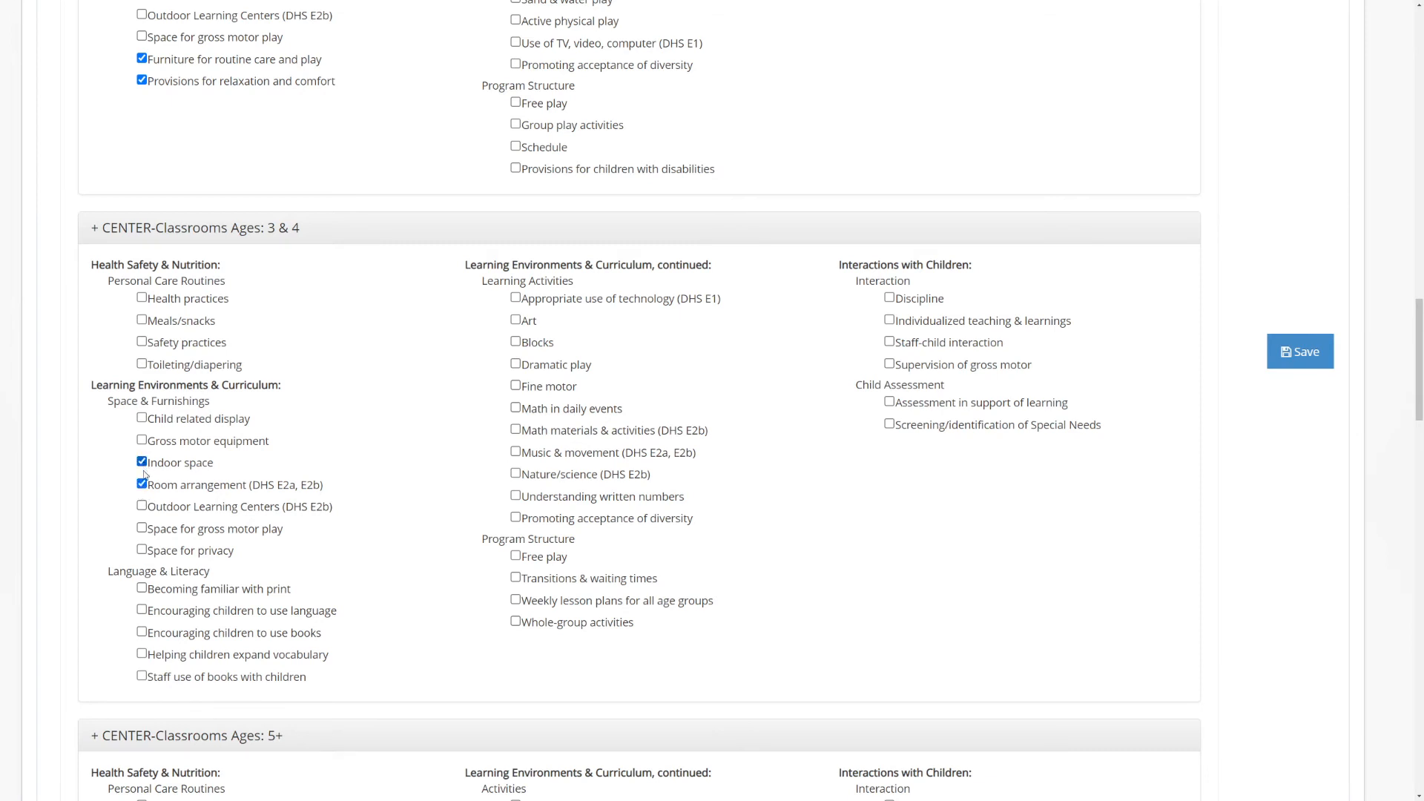
{"action": "left_click", "coordinate": [142, 550]}
In the Ages 5+ classroom checklist, mark Indoor space and Furnishing for routine care
{"action": "scroll", "coordinate": [285, 511], "scroll_direction": "down", "scroll_amount": 1}
{"action": "scroll", "coordinate": [285, 511], "scroll_direction": "down", "scroll_amount": 3}
{"action": "scroll", "coordinate": [145, 397], "scroll_direction": "down", "scroll_amount": 6}
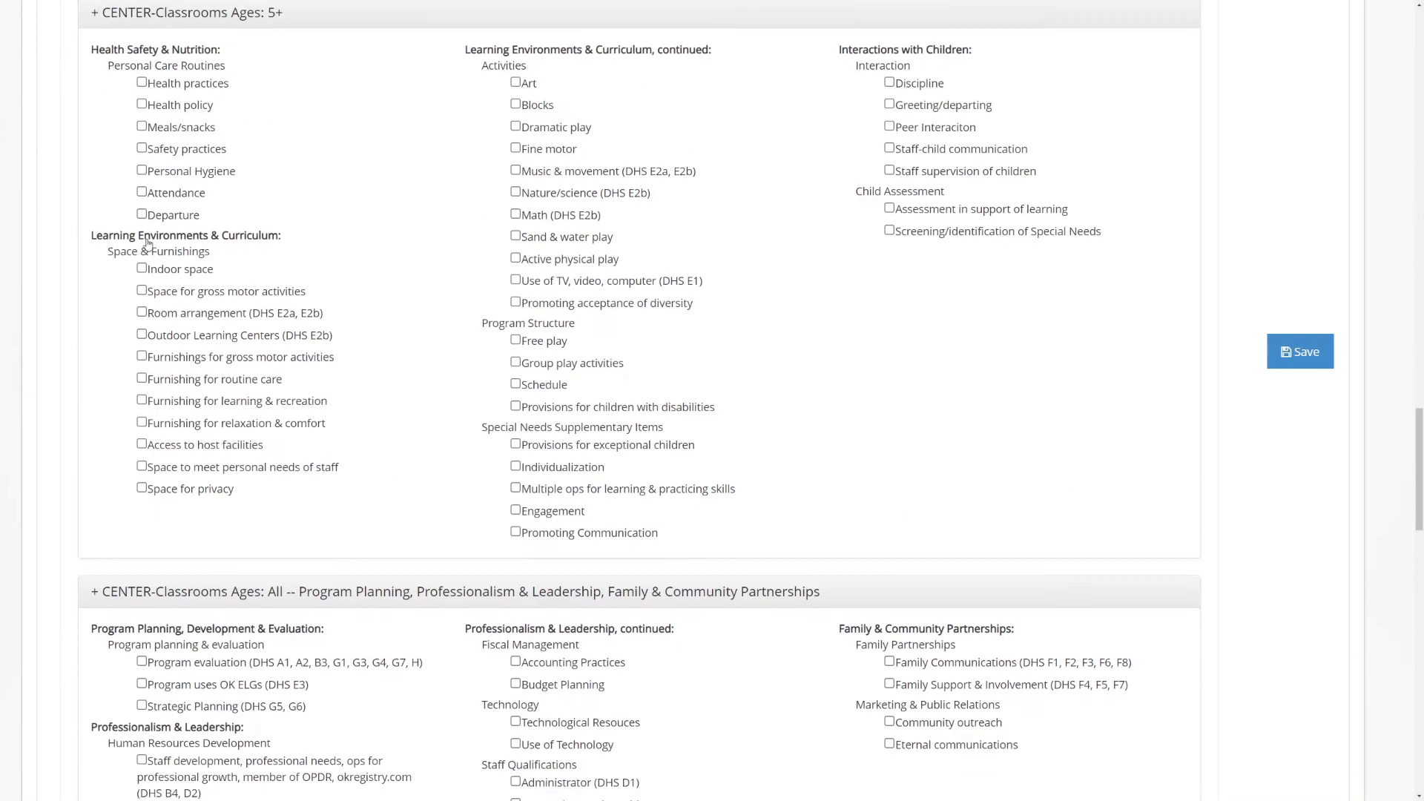
{"action": "left_click", "coordinate": [140, 269]}
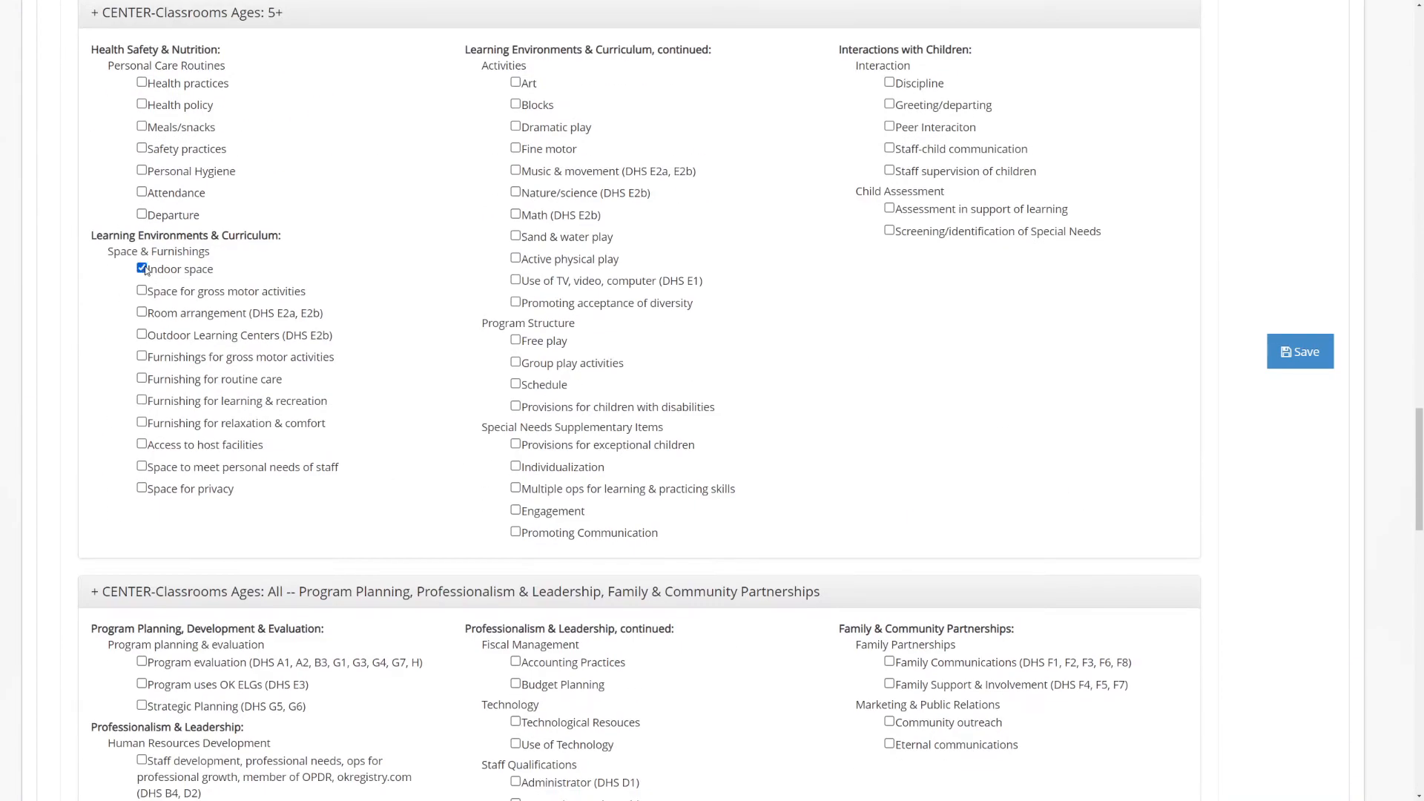
{"action": "left_click", "coordinate": [142, 380]}
Review the program planning and Early Learning Guidelines checklists, along with the rest of the completed visit form
{"action": "scroll", "coordinate": [391, 397], "scroll_direction": "down", "scroll_amount": 5}
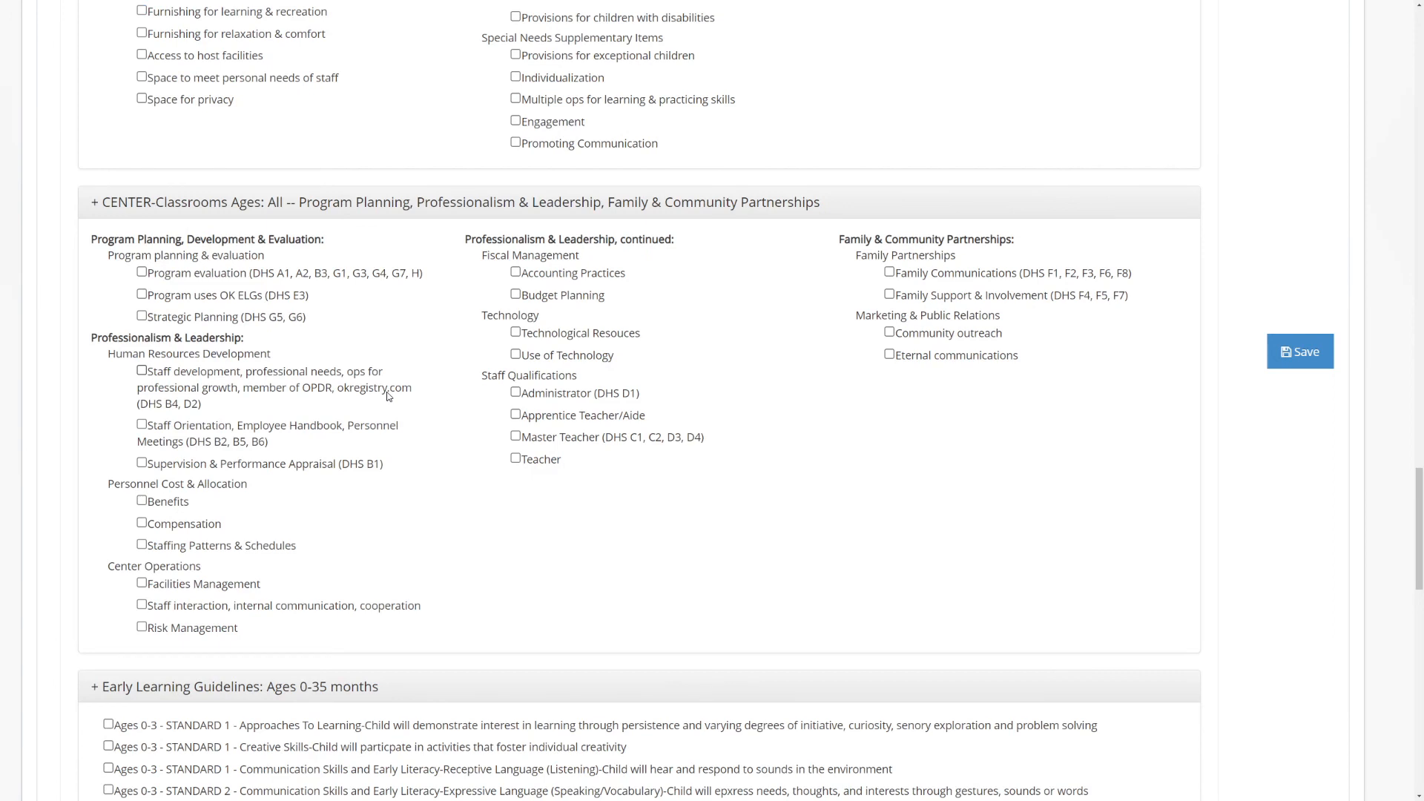
{"action": "scroll", "coordinate": [402, 389], "scroll_direction": "down", "scroll_amount": 6}
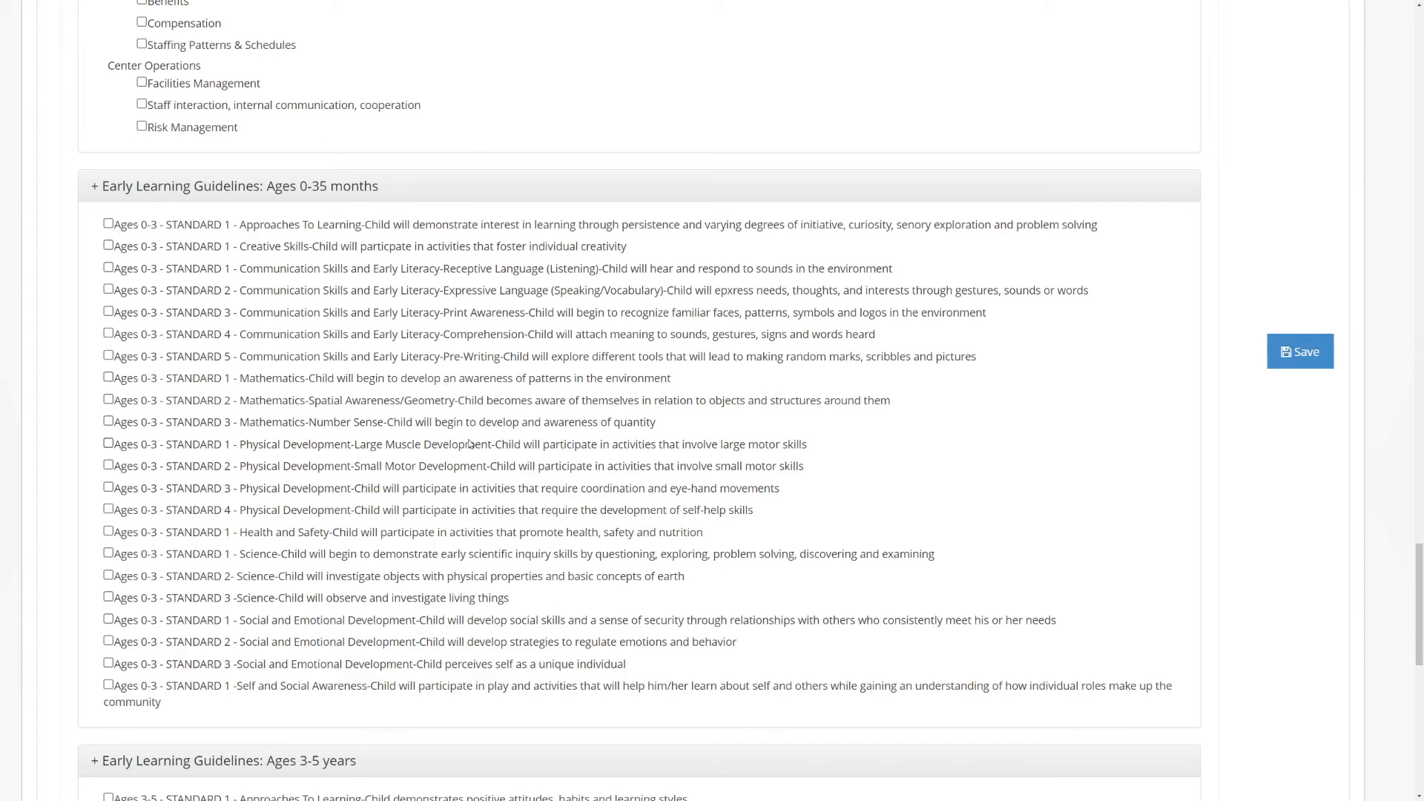
{"action": "scroll", "coordinate": [471, 442], "scroll_direction": "down", "scroll_amount": 8}
{"action": "scroll", "coordinate": [529, 407], "scroll_direction": "down", "scroll_amount": 3}
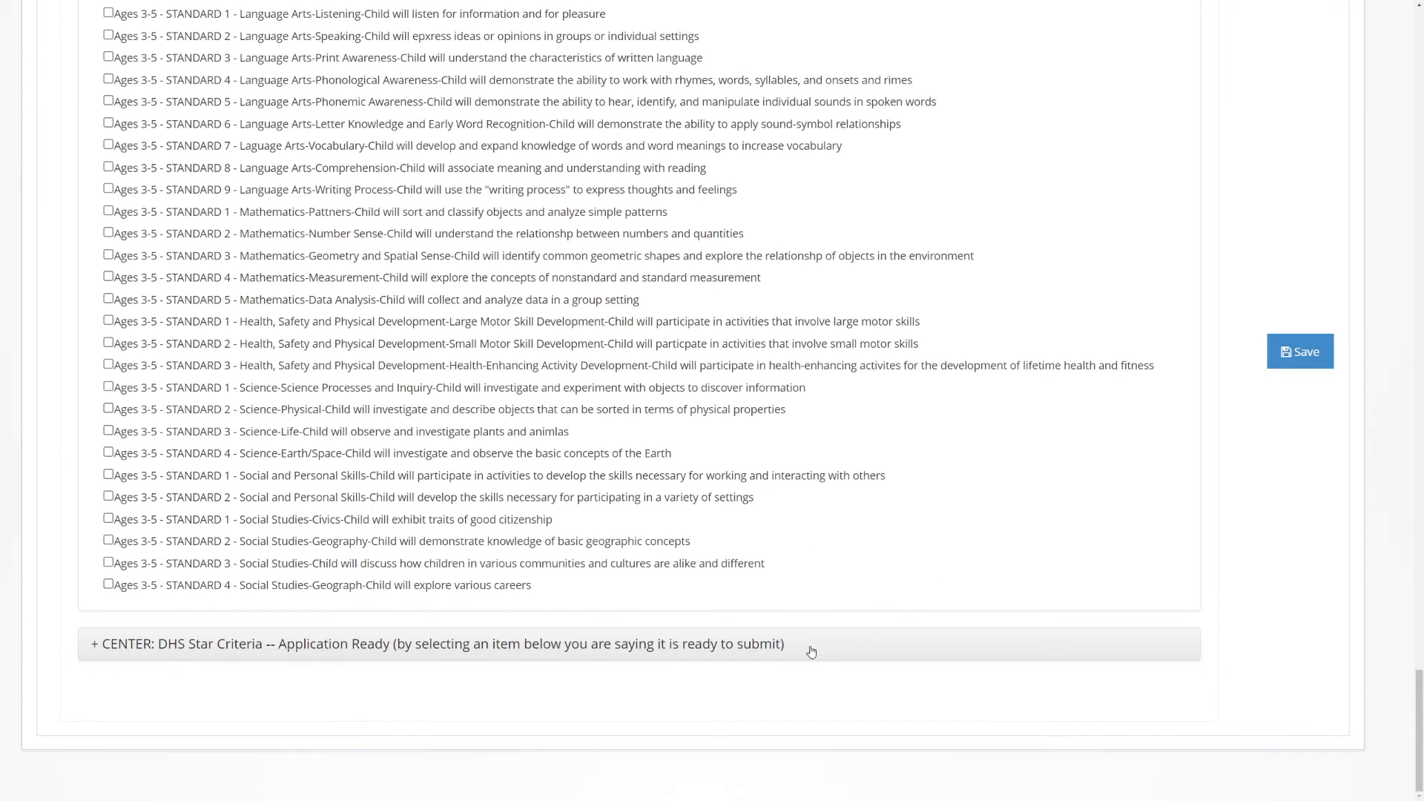
{"action": "scroll", "coordinate": [852, 620], "scroll_direction": "up", "scroll_amount": 15}
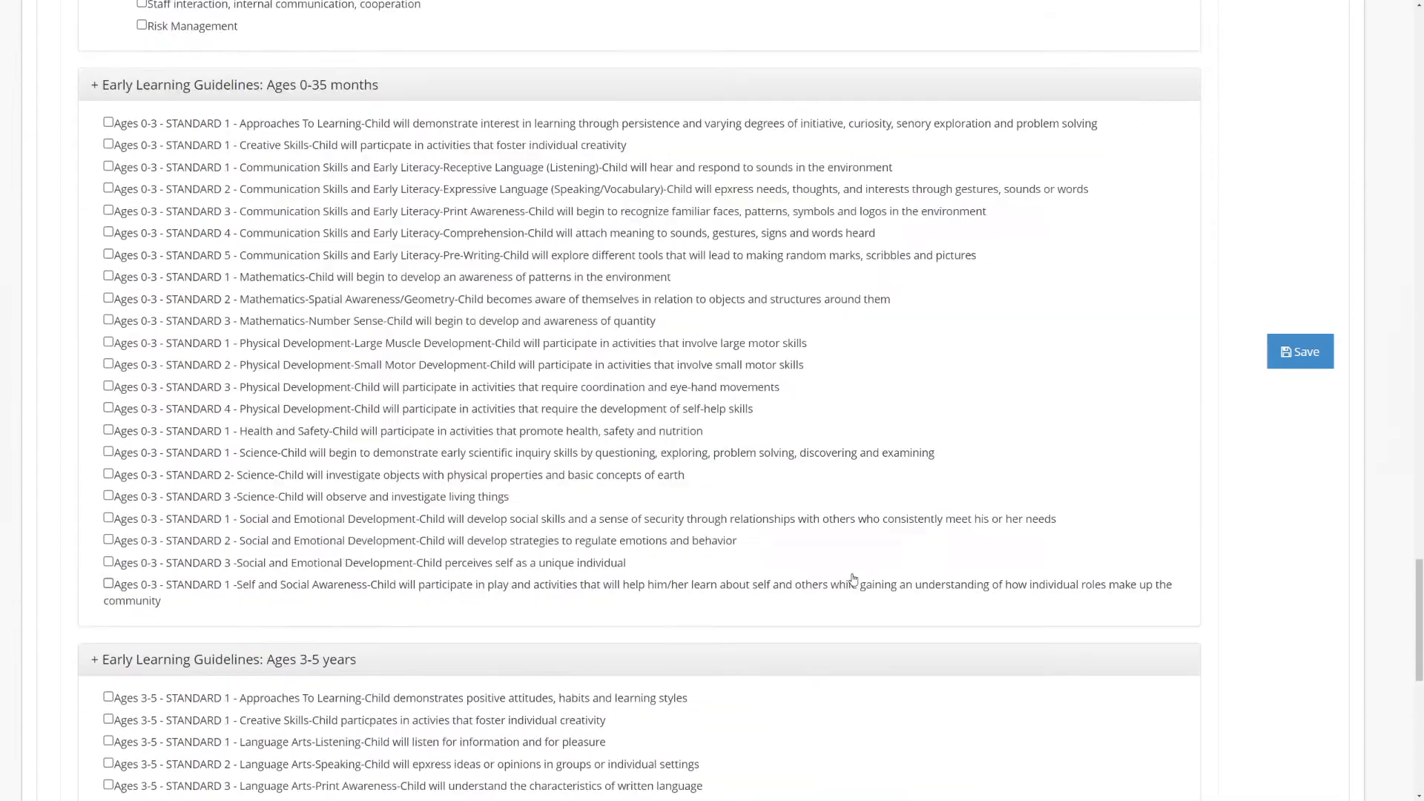
{"action": "scroll", "coordinate": [835, 557], "scroll_direction": "up", "scroll_amount": 20}
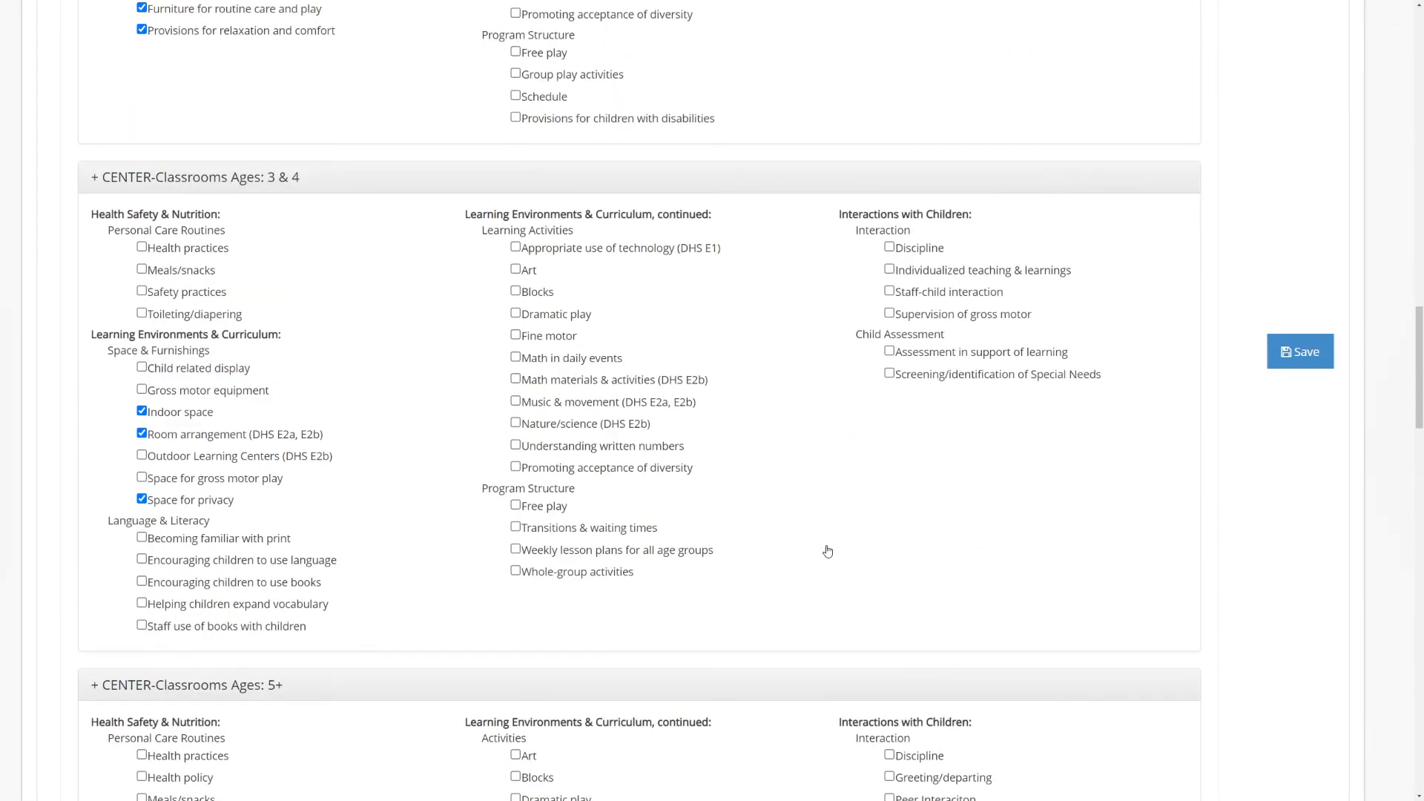
{"action": "scroll", "coordinate": [828, 545], "scroll_direction": "up", "scroll_amount": 15}
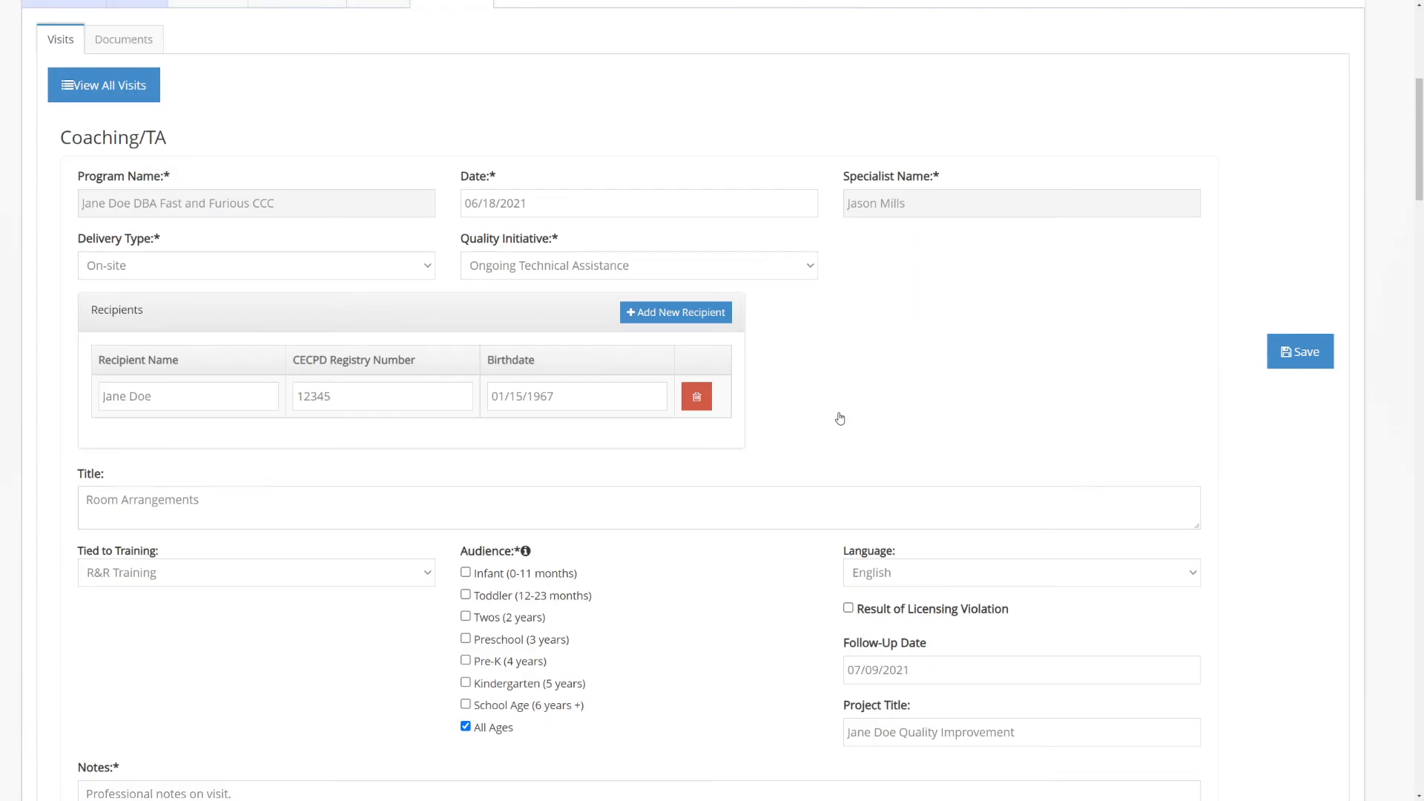
{"action": "scroll", "coordinate": [839, 418], "scroll_direction": "up", "scroll_amount": 6}
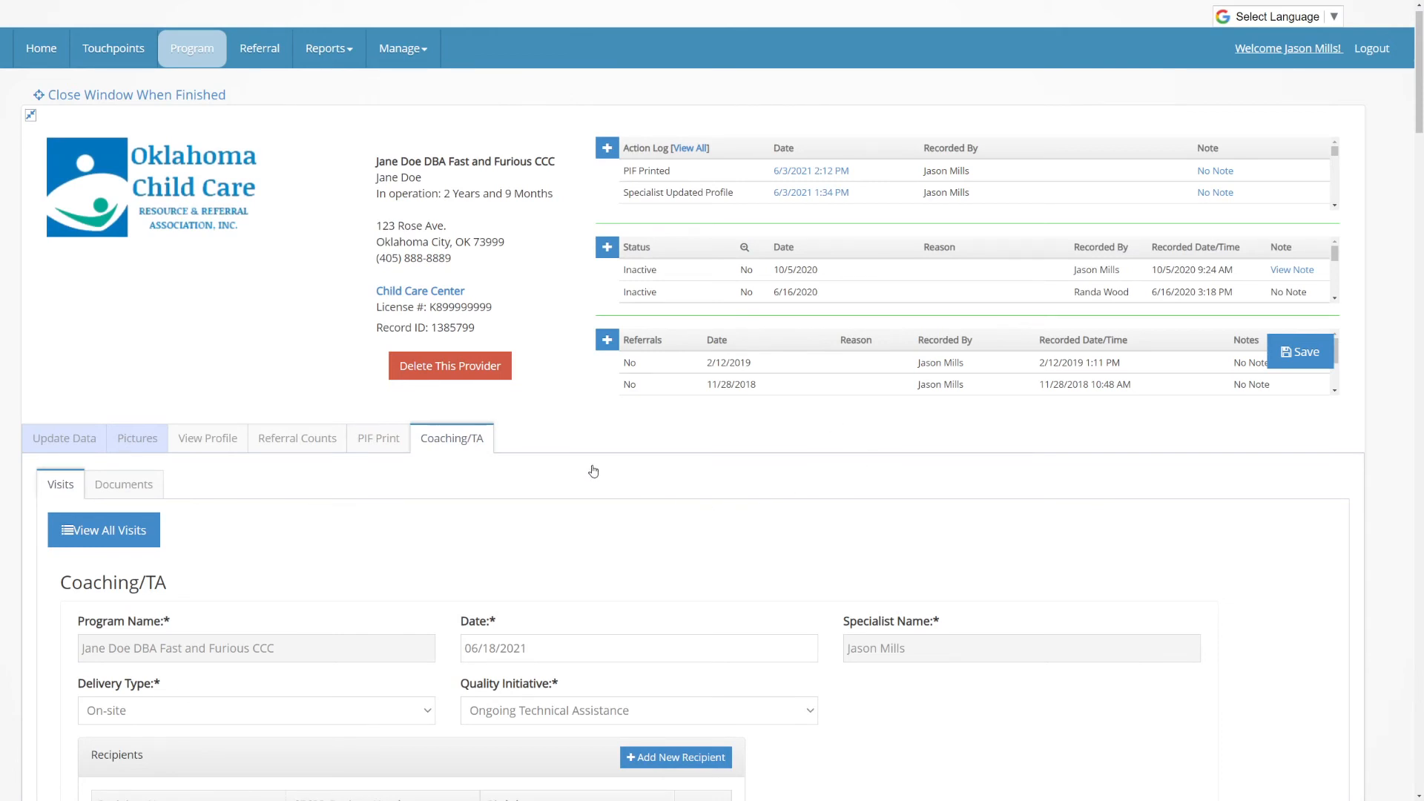
Save the completed Coaching/TA visit
{"action": "scroll", "coordinate": [445, 534], "scroll_direction": "down", "scroll_amount": 1}
{"action": "scroll", "coordinate": [478, 537], "scroll_direction": "up", "scroll_amount": 1}
{"action": "left_click", "coordinate": [1303, 353]}
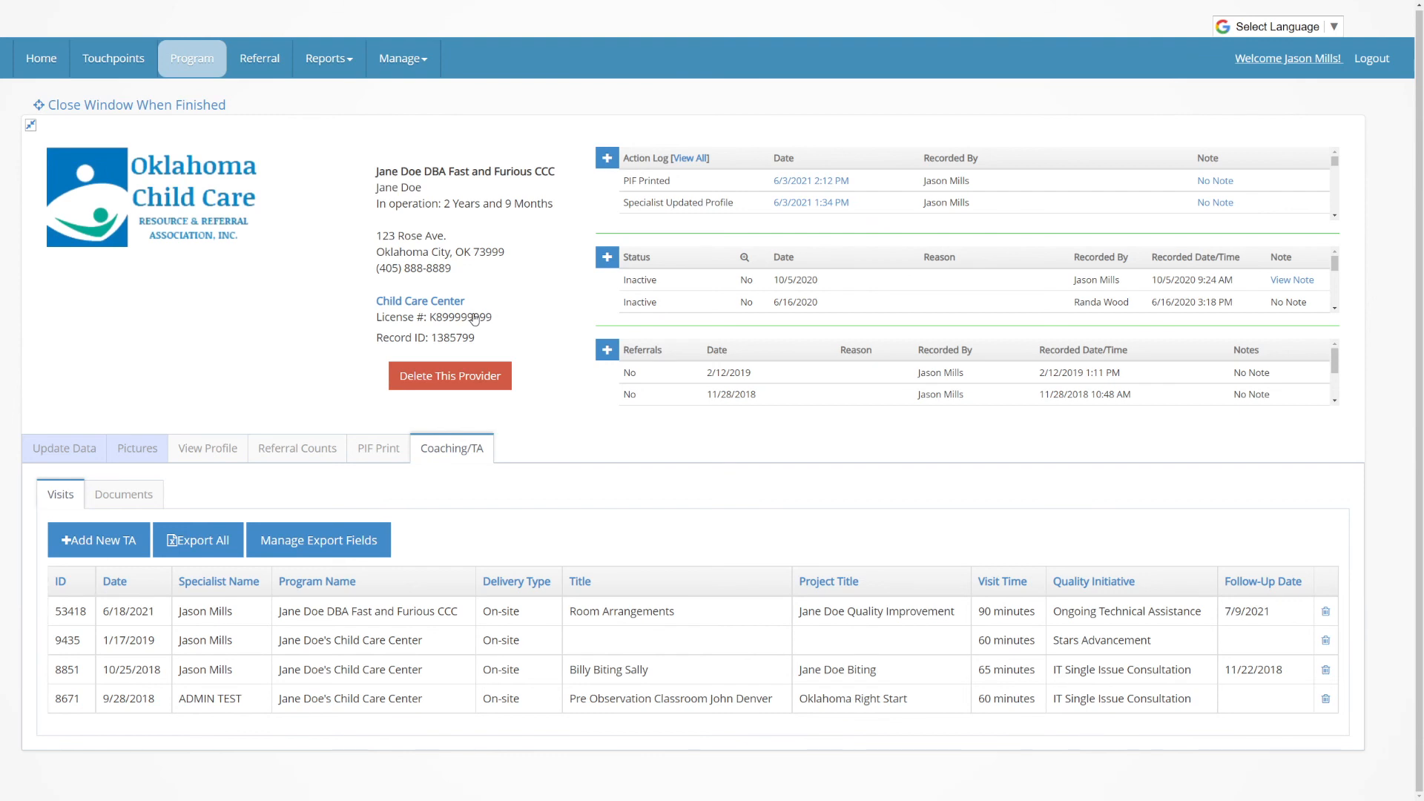
Open the form for uploading a new document to the program's TA documents
{"action": "left_click", "coordinate": [125, 495]}
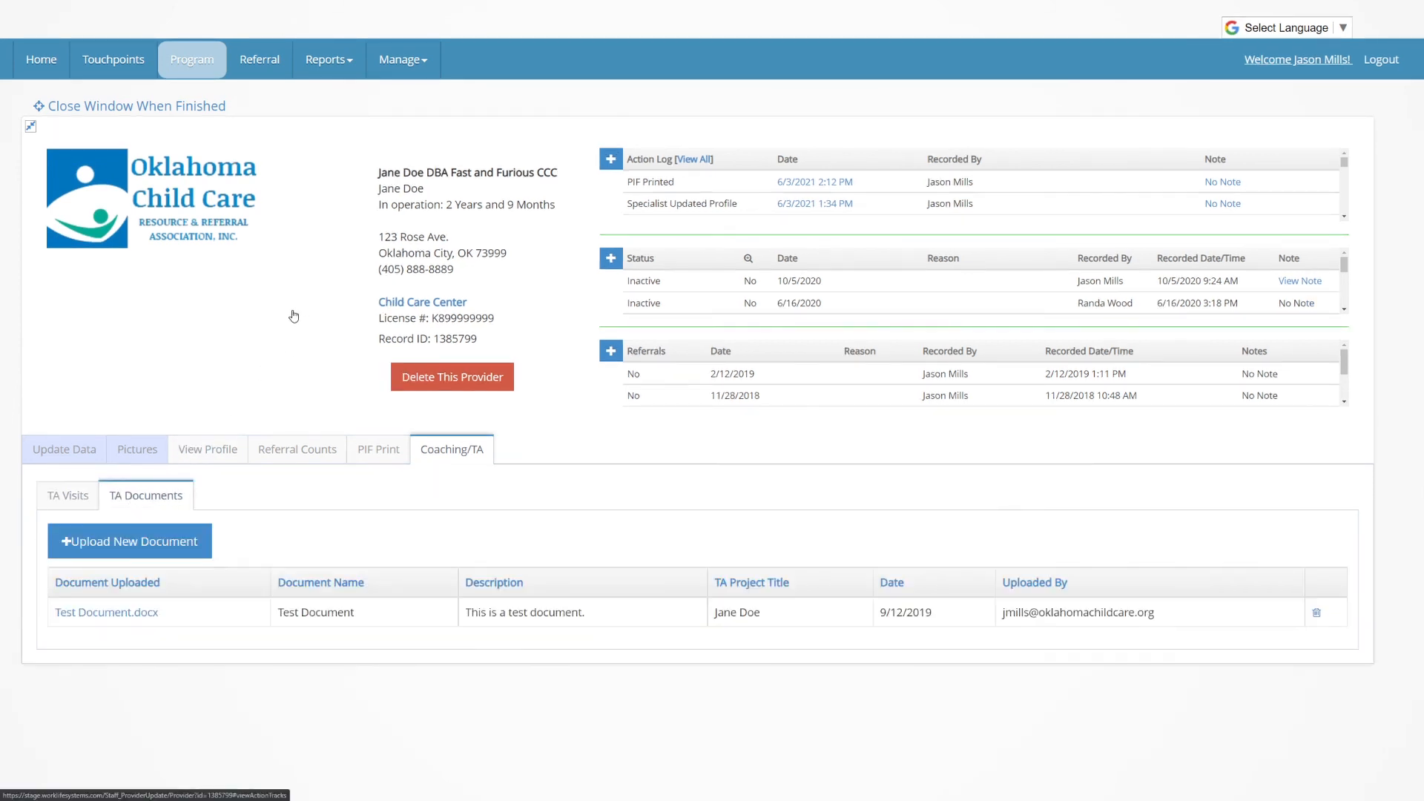
{"action": "left_click", "coordinate": [164, 542]}
{"action": "scroll", "coordinate": [455, 376], "scroll_direction": "down", "scroll_amount": 3}
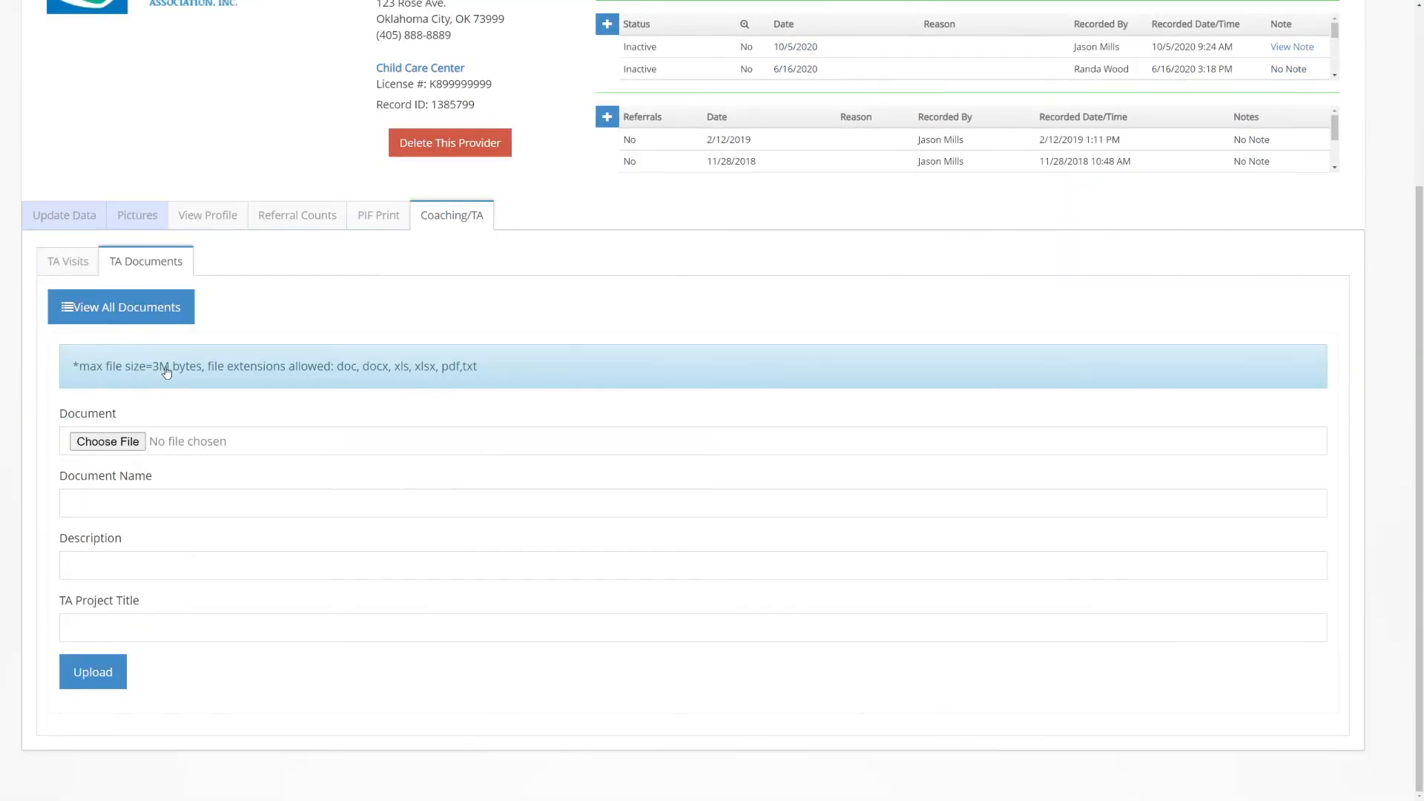
Check the upload form's file limits, document name and TA project title fields, and return to the list of all documents
{"action": "left_click_drag", "start_coordinate": [152, 371], "coordinate": [200, 372]}
{"action": "left_click_drag", "start_coordinate": [335, 371], "coordinate": [480, 373]}
{"action": "left_click", "coordinate": [132, 504]}
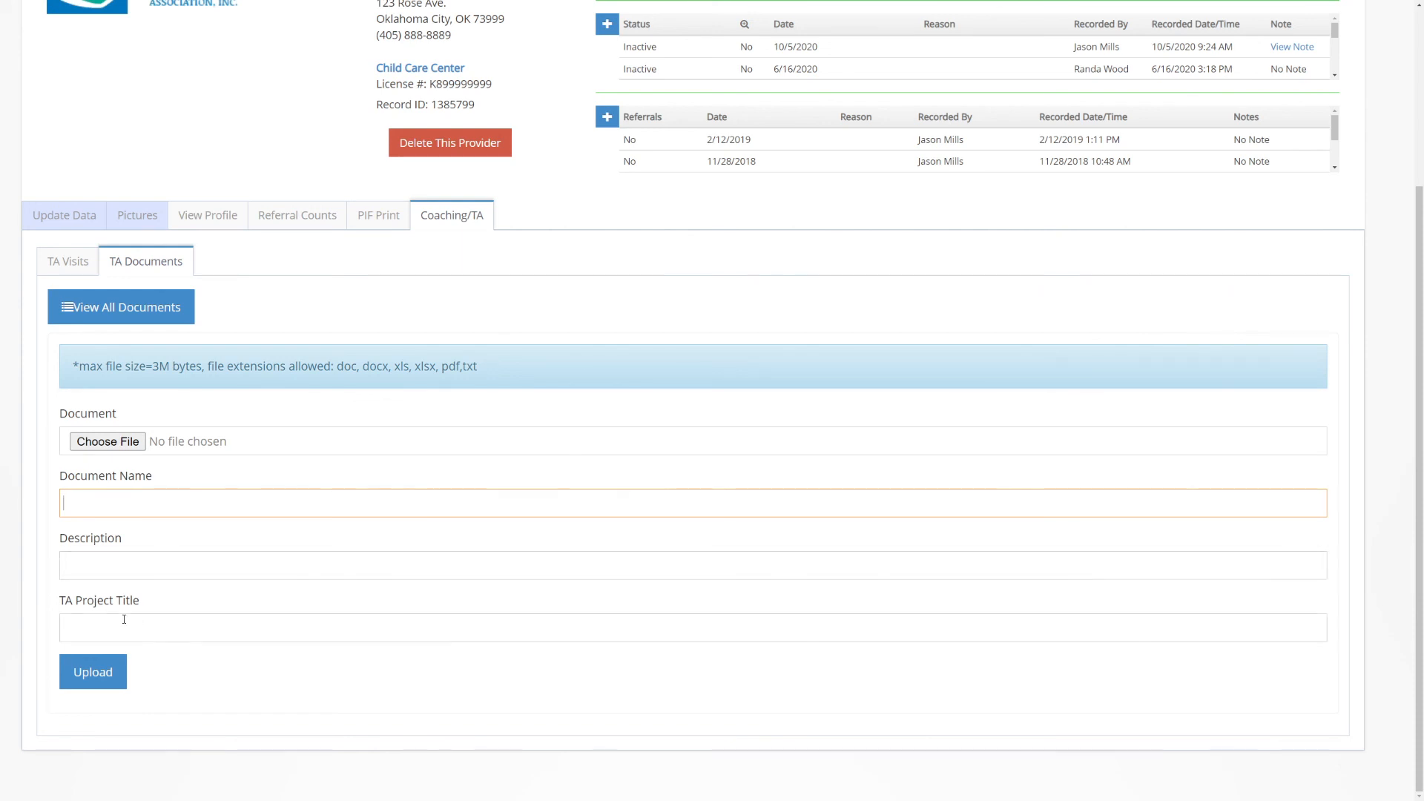
{"action": "left_click", "coordinate": [83, 628]}
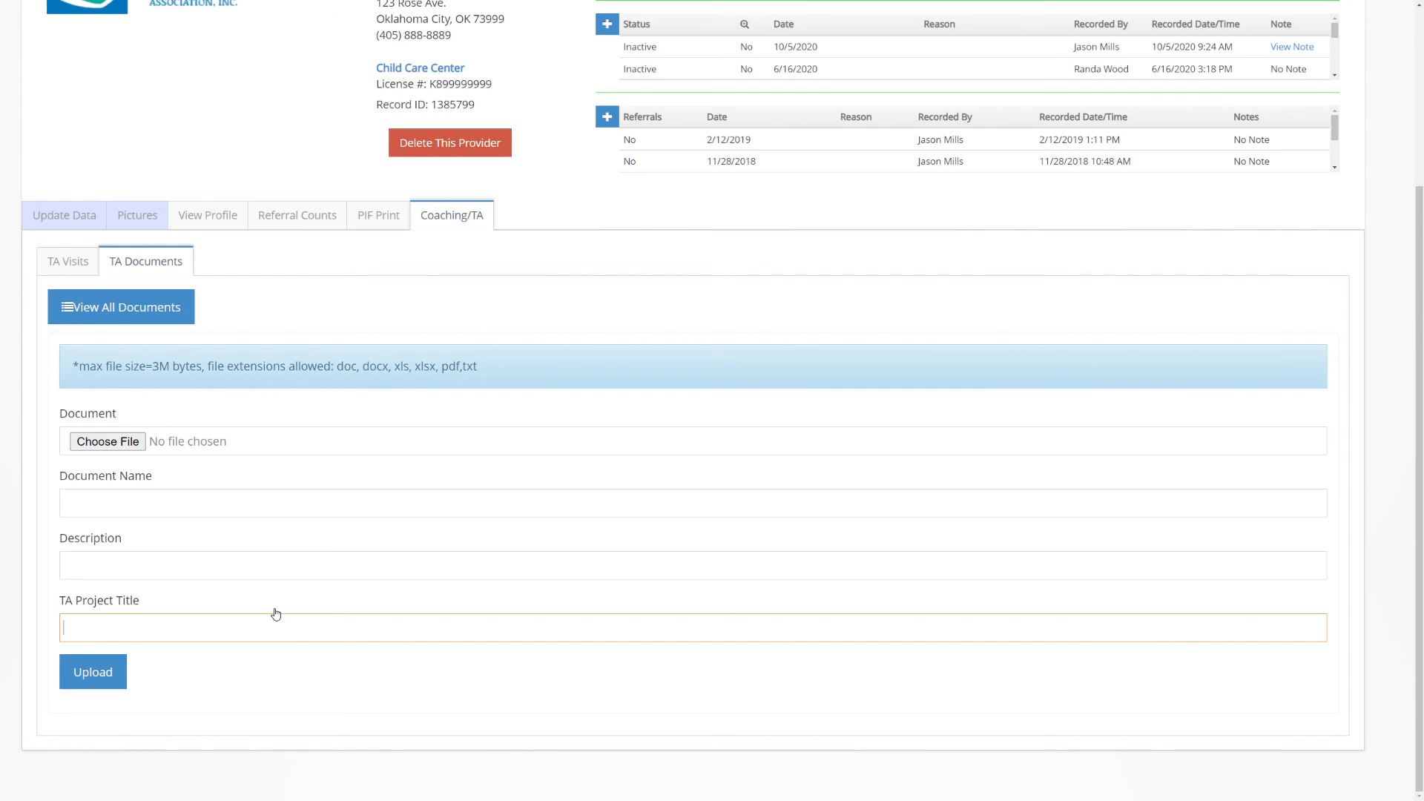
{"action": "left_click", "coordinate": [121, 310]}
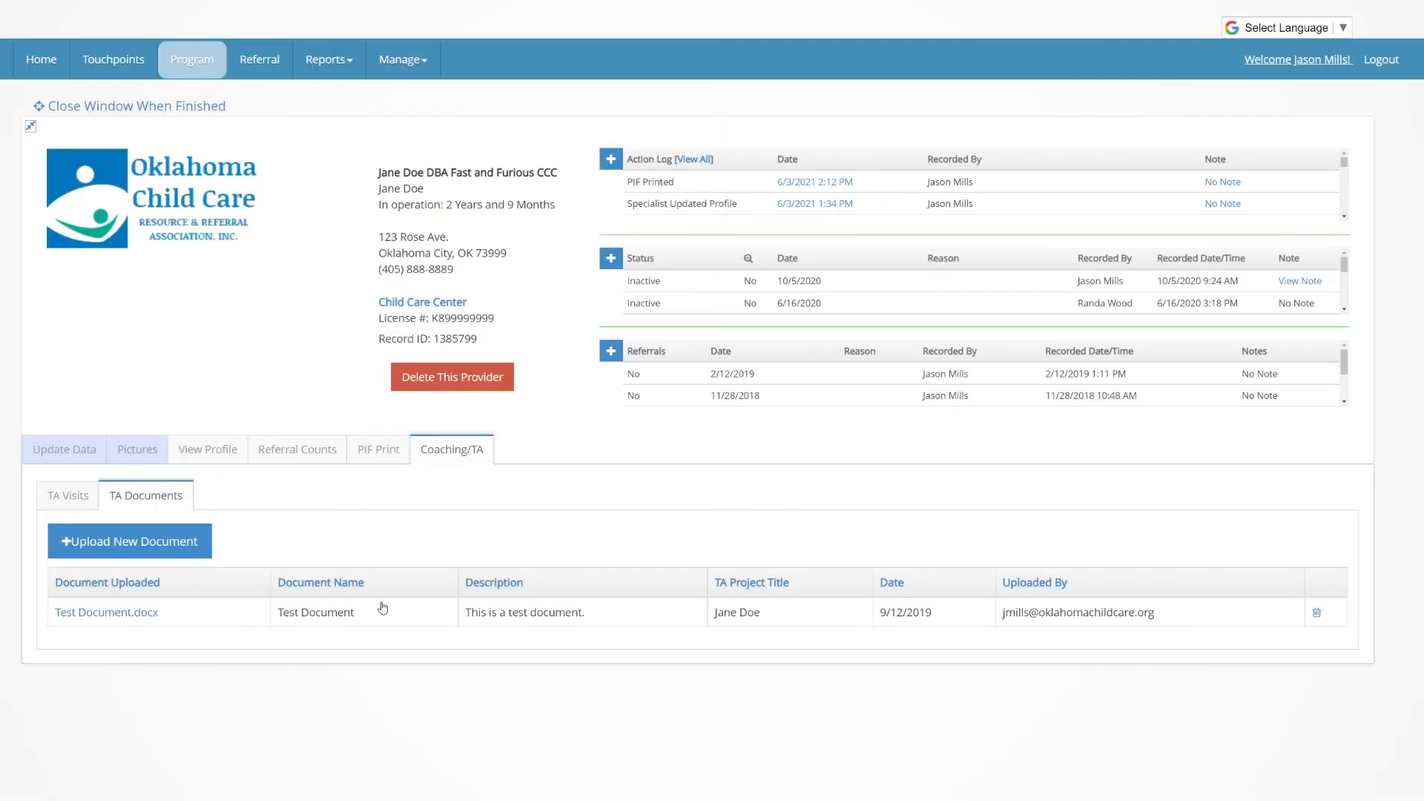